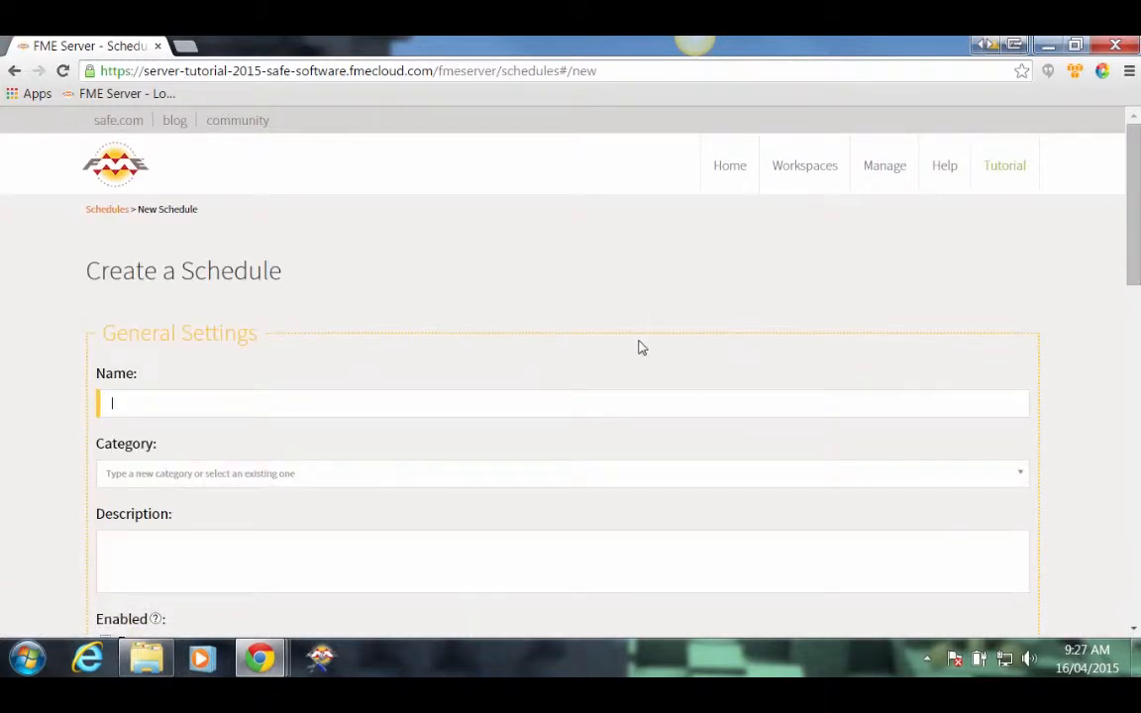
# Step: Name the new schedule Mita-Schedule and describe it as 'Commit daily edits.'
pyautogui.scroll(-1, 679, 335)
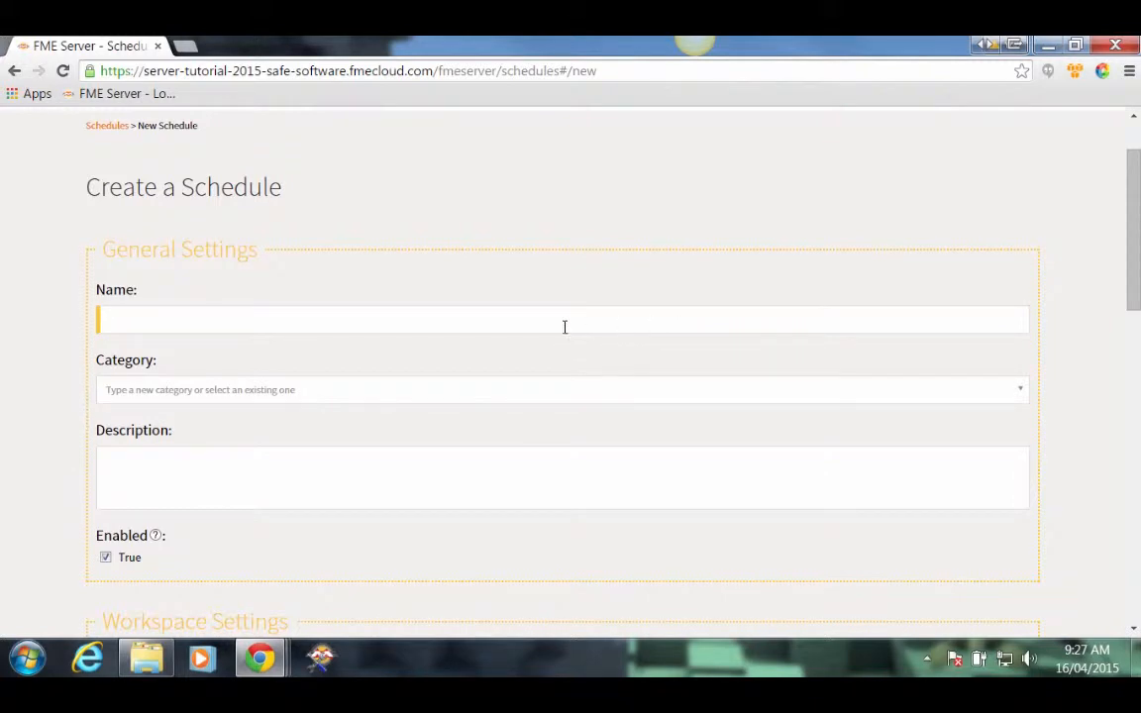
pyautogui.write('Mita-Schedule')
pyautogui.click(320, 396)
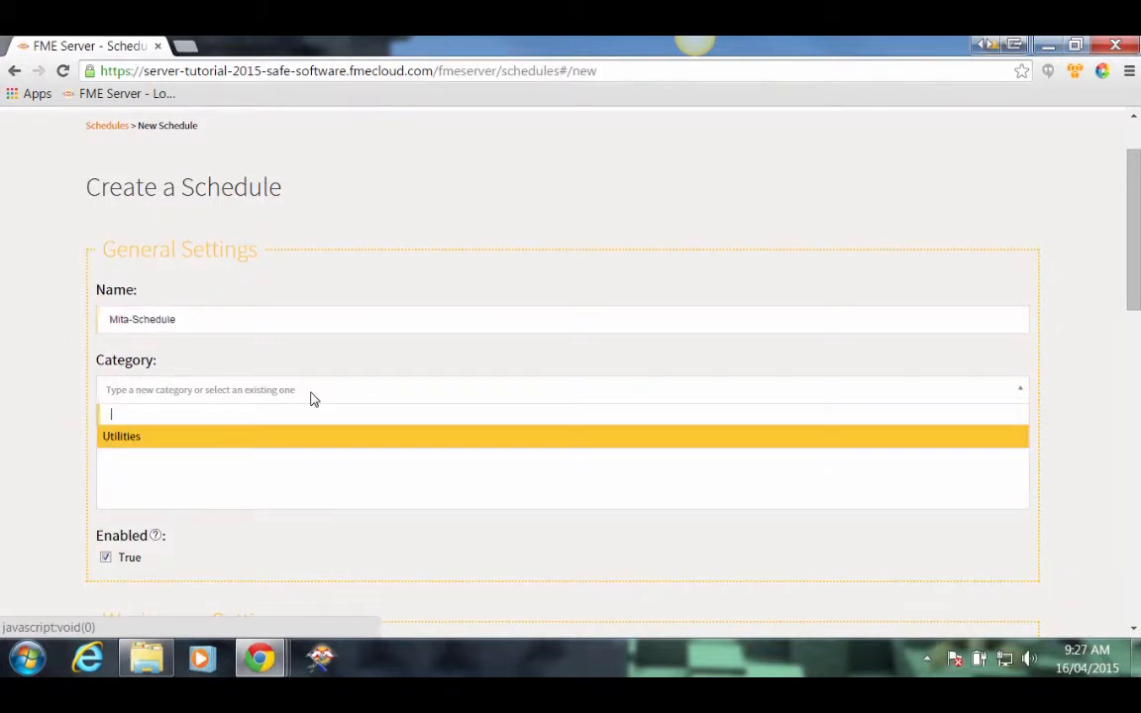
pyautogui.write('Tutorial')
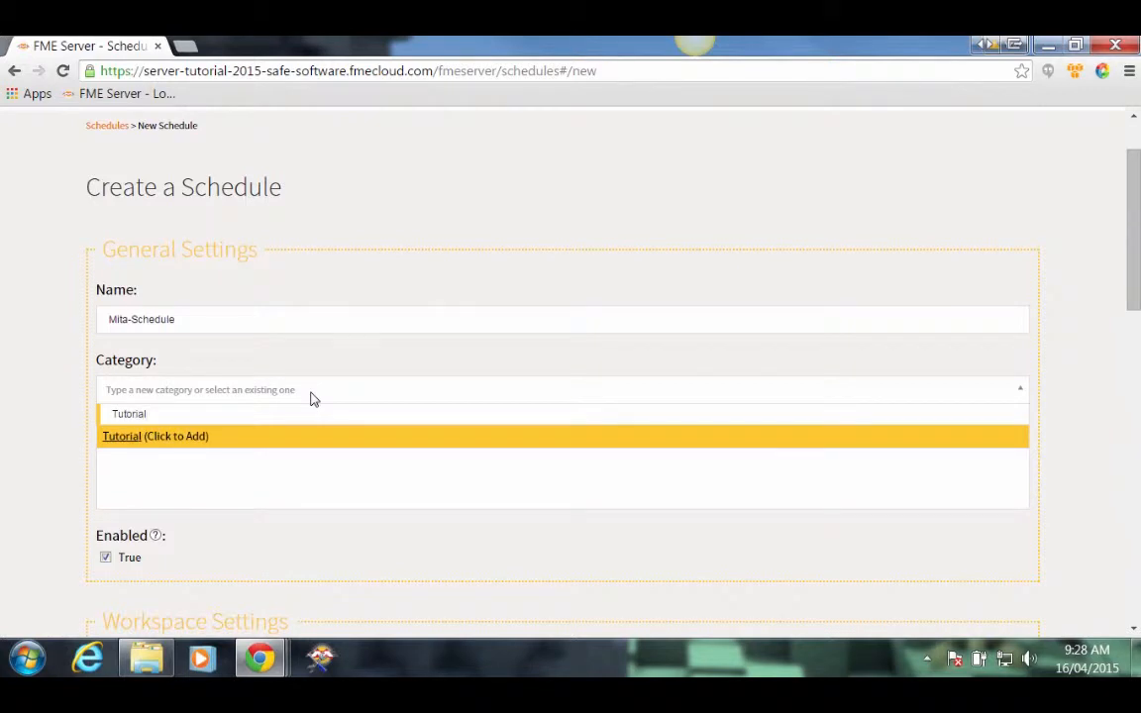
pyautogui.click(57, 402)
pyautogui.click(165, 455)
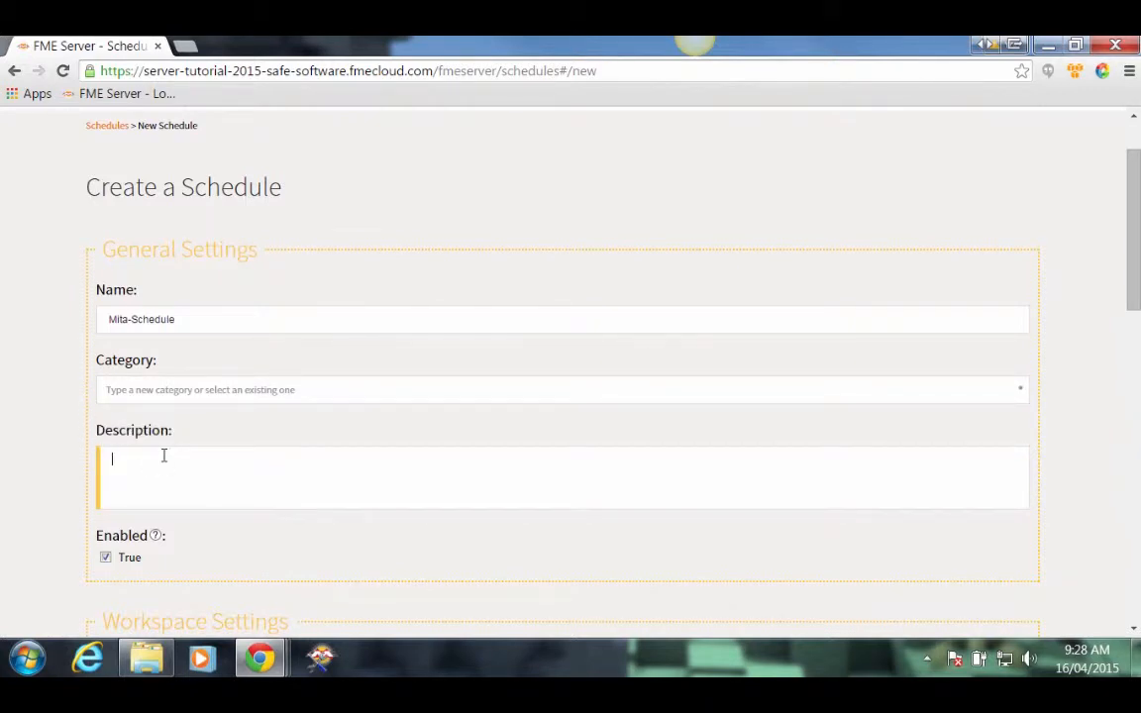
pyautogui.write('Commit daily edits.')
# Step: Have the schedule run Exercise2-Begin-mita.fmw from the Tutorial repository
pyautogui.scroll(-5, 639, 483)
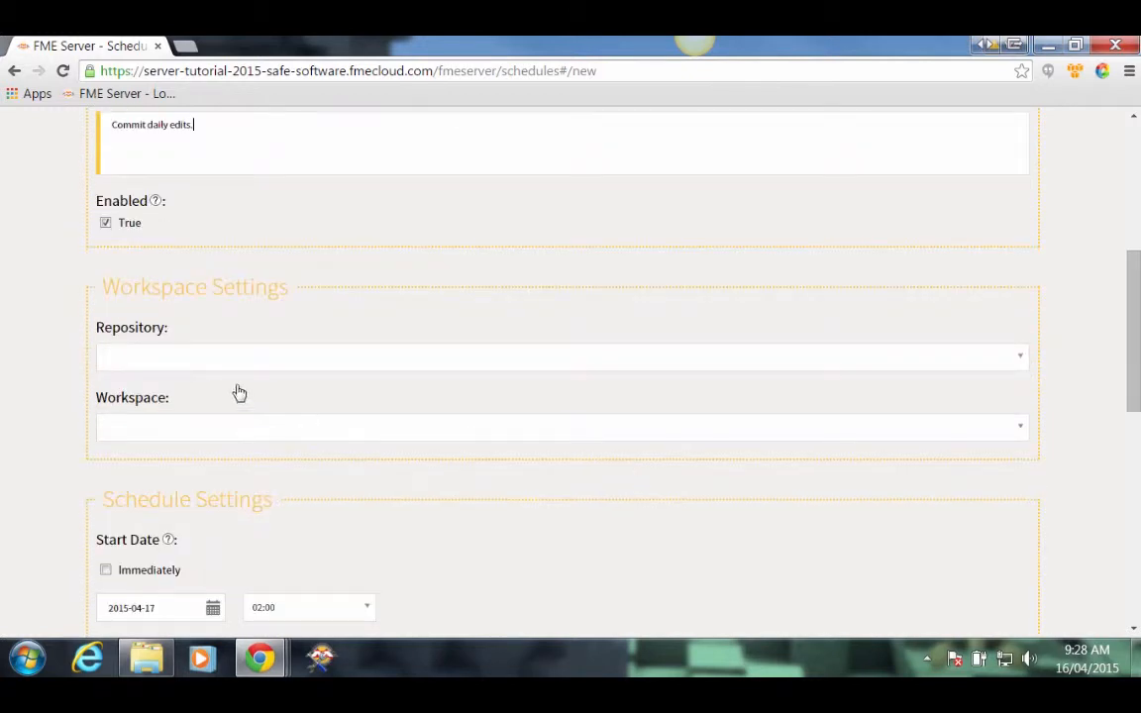
pyautogui.click(227, 361)
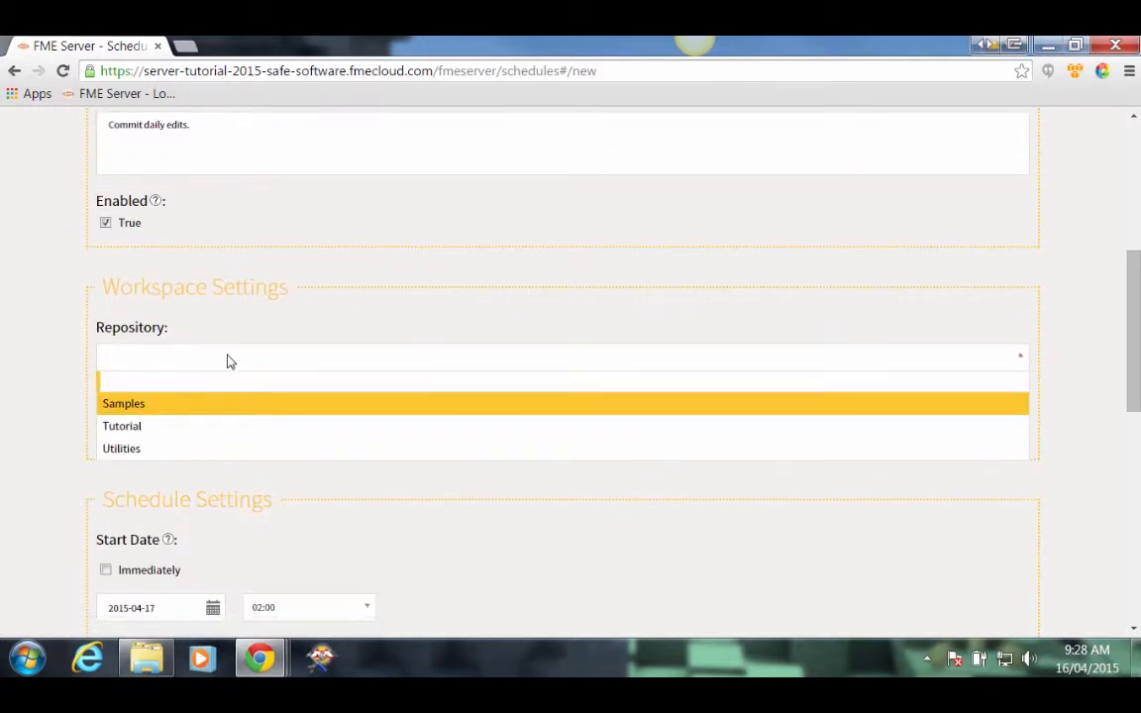
pyautogui.click(116, 433)
pyautogui.click(186, 428)
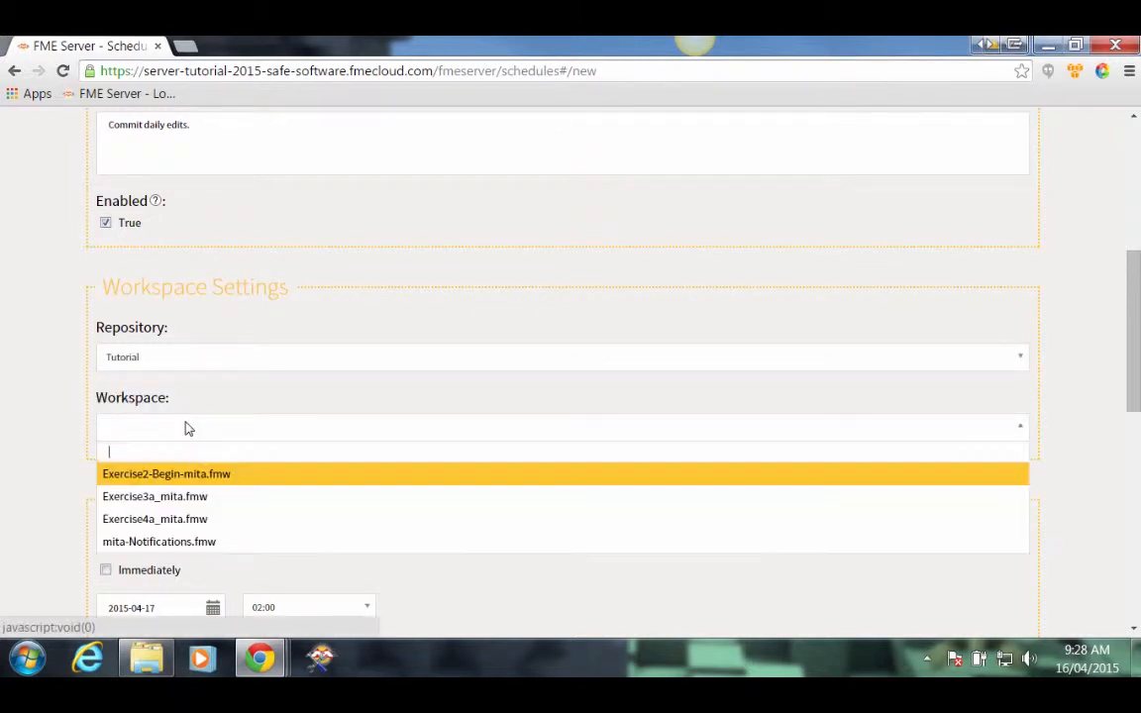
pyautogui.click(140, 476)
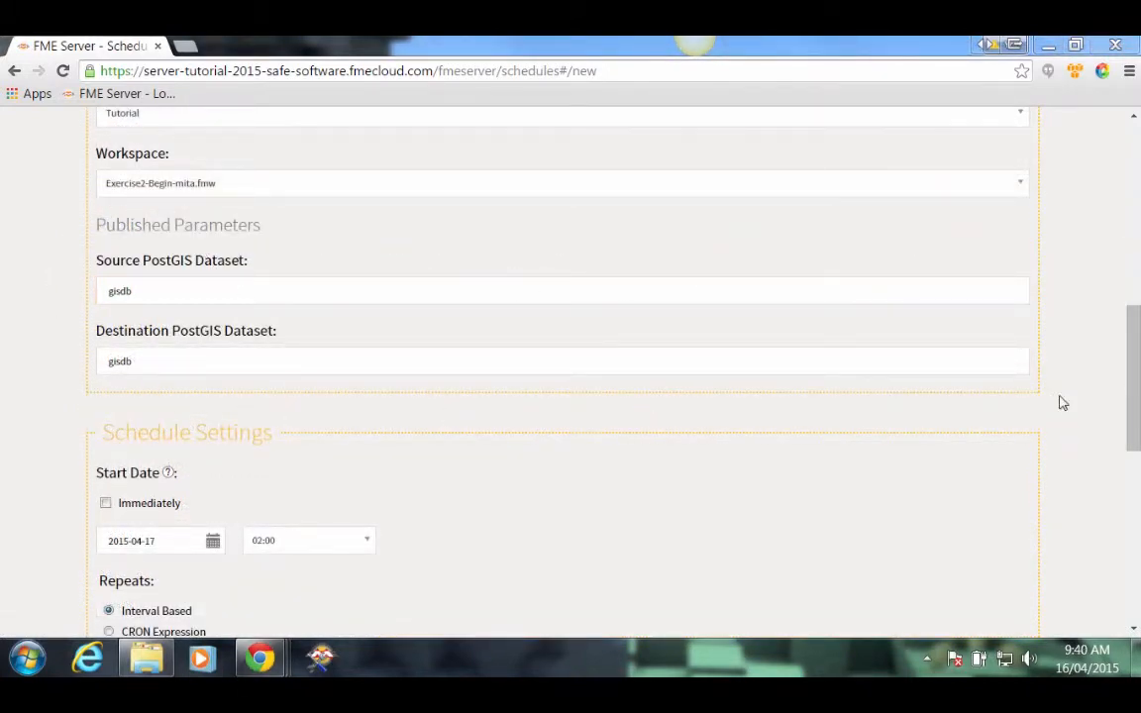
# Step: Make the schedule start immediately and repeat every 15 seconds
pyautogui.moveTo(1135, 360); pyautogui.dragTo(1135, 442)
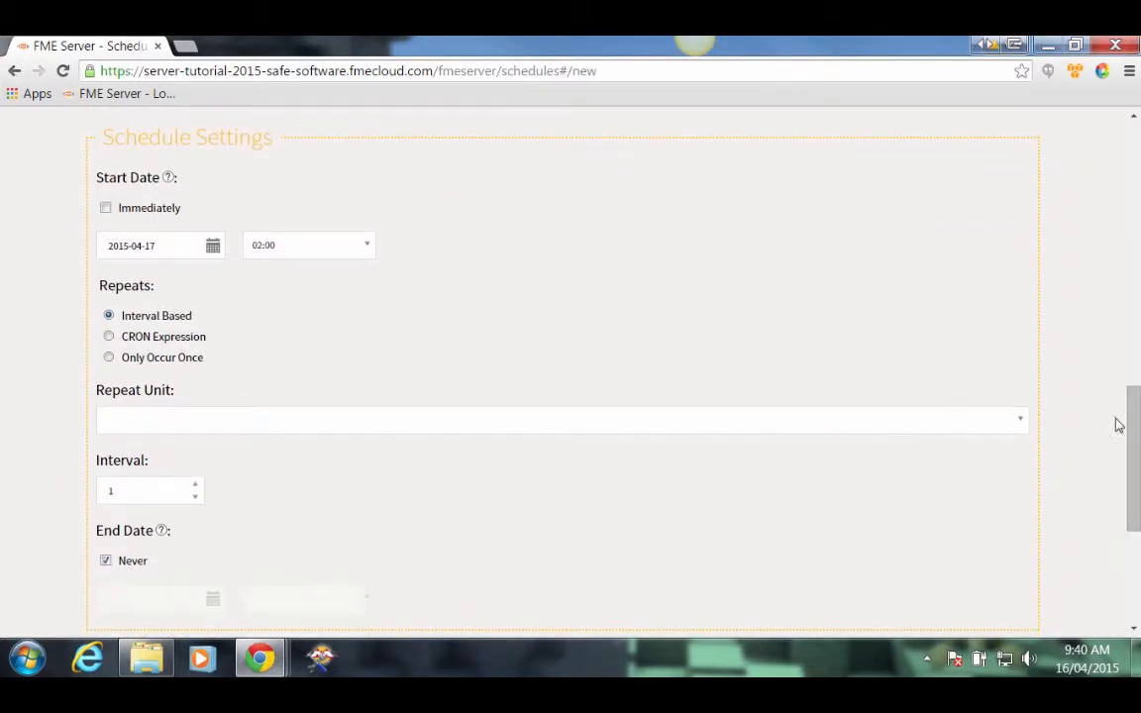
pyautogui.click(106, 210)
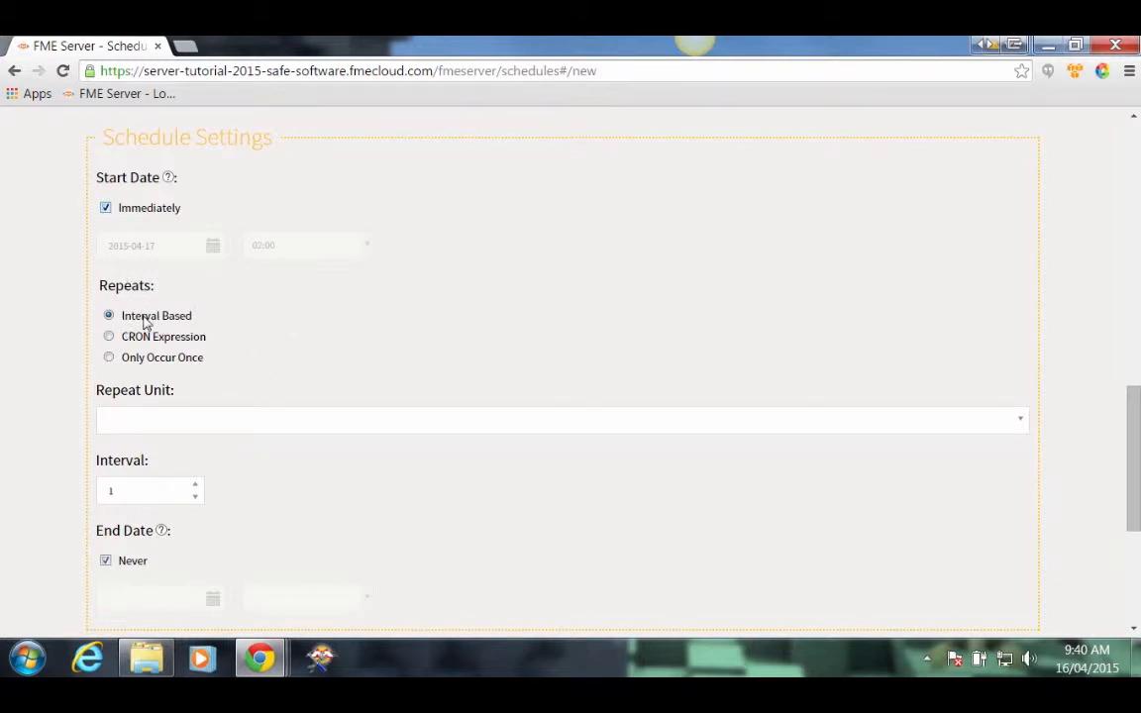
pyautogui.click(168, 417)
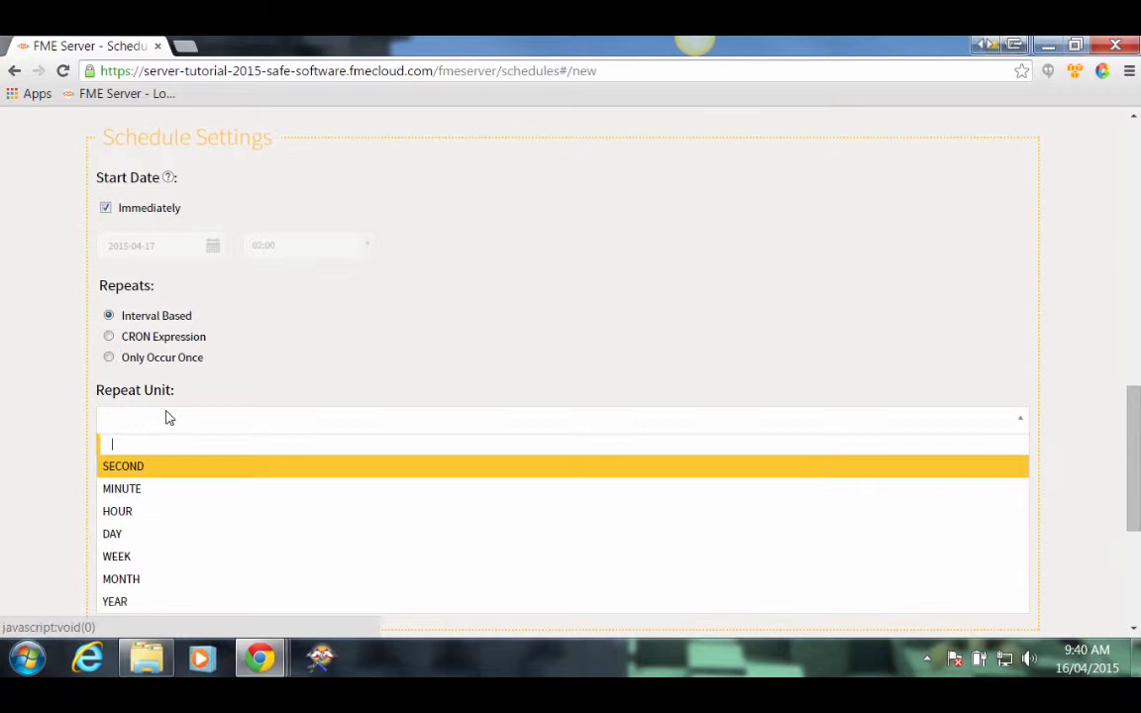
pyautogui.click(154, 468)
pyautogui.click(147, 486)
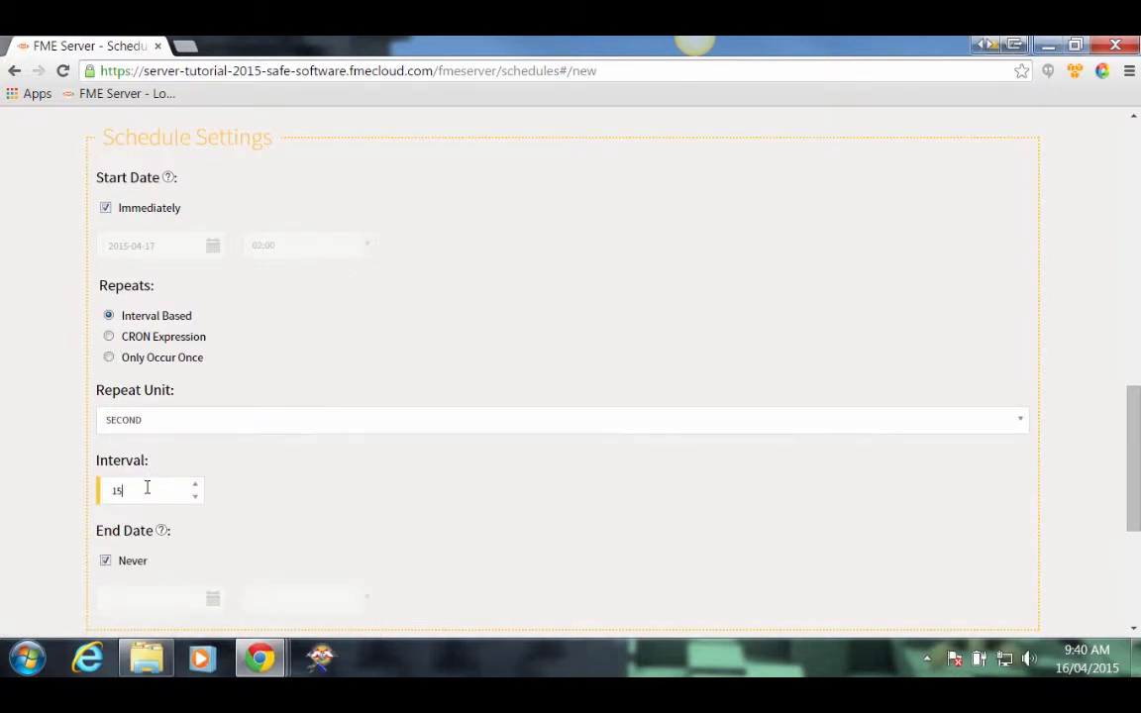
pyautogui.scroll(-1, 63, 488)
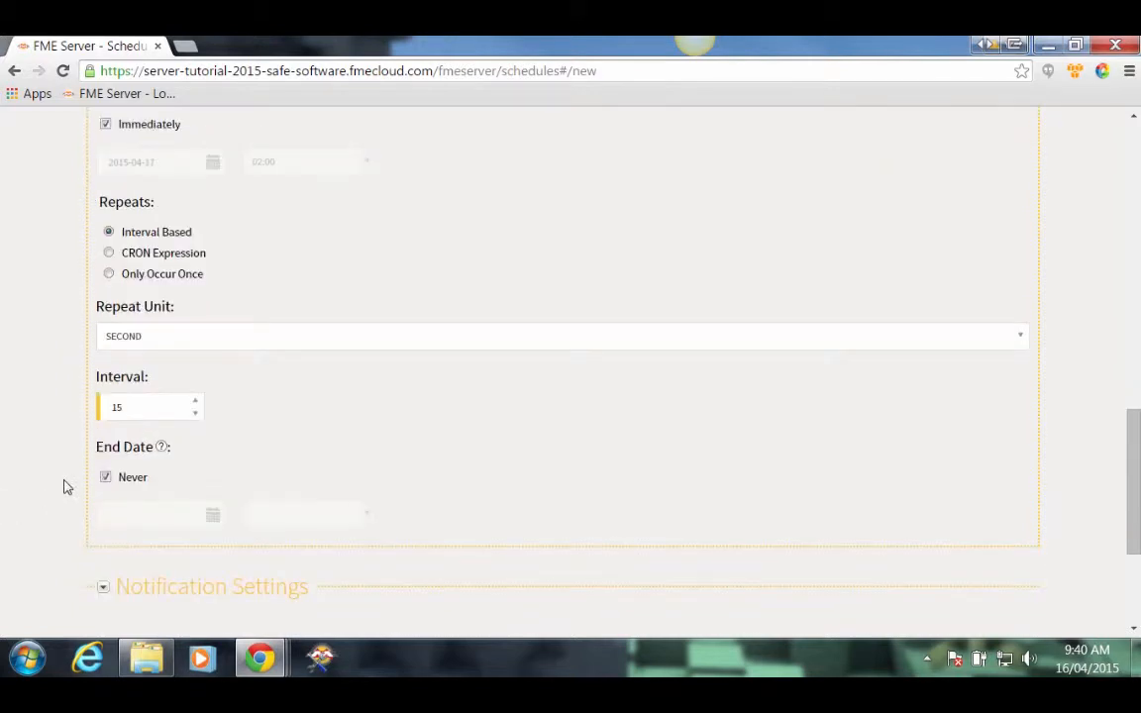
# Step: Set the schedule to end on 2015-04-16 at 09:43
pyautogui.click(106, 478)
pyautogui.click(178, 510)
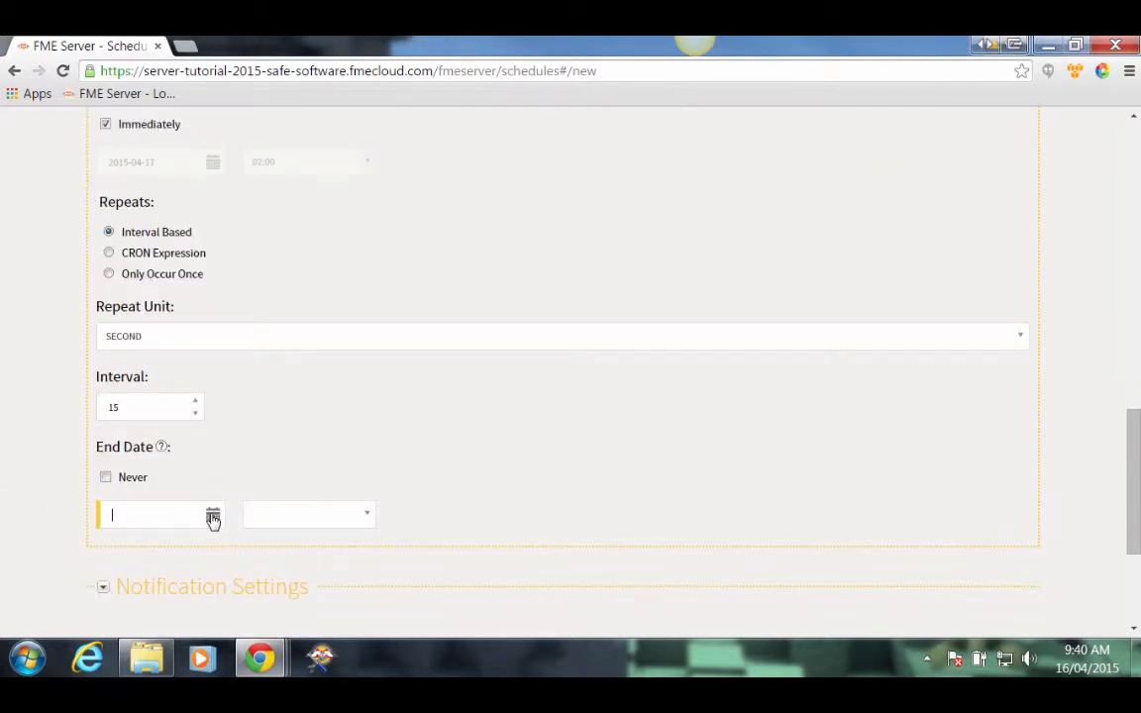
pyautogui.click(213, 517)
pyautogui.click(192, 412)
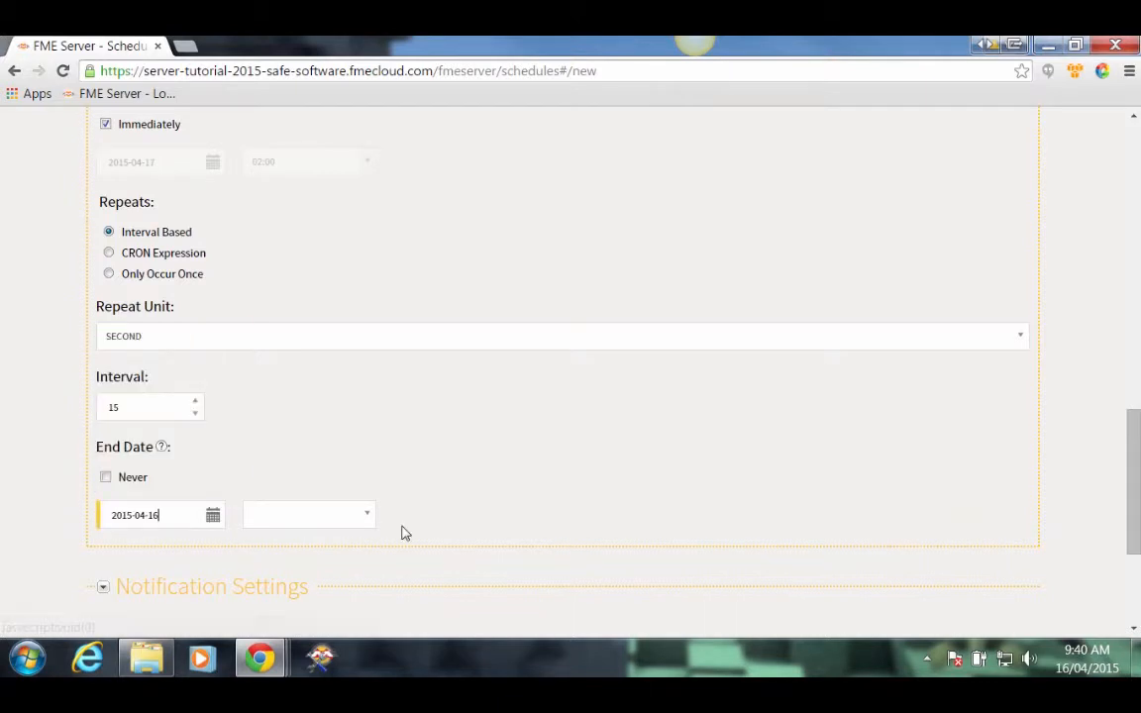
pyautogui.click(348, 518)
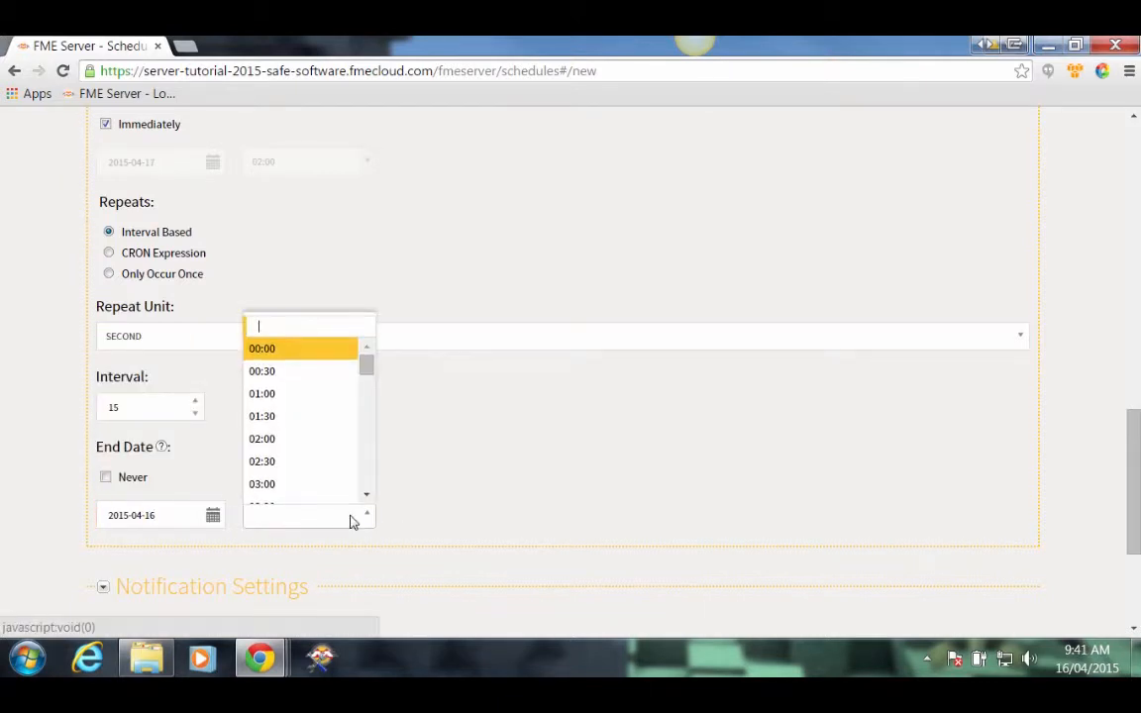
pyautogui.write('09')
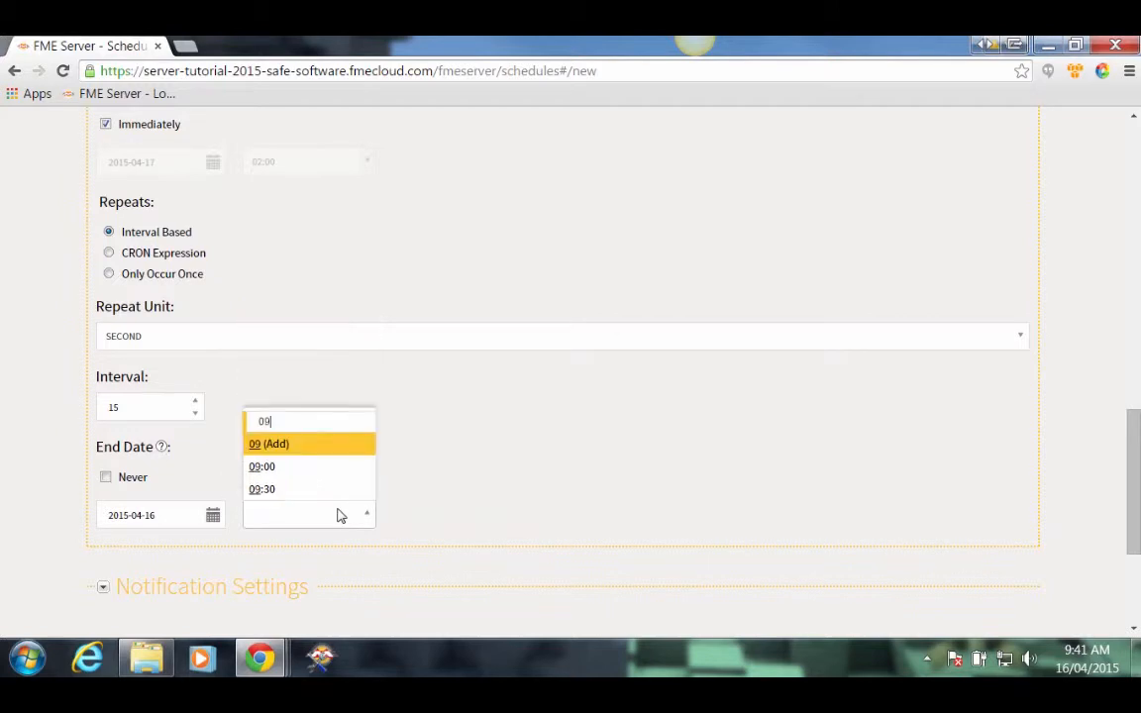
pyautogui.write(':4')
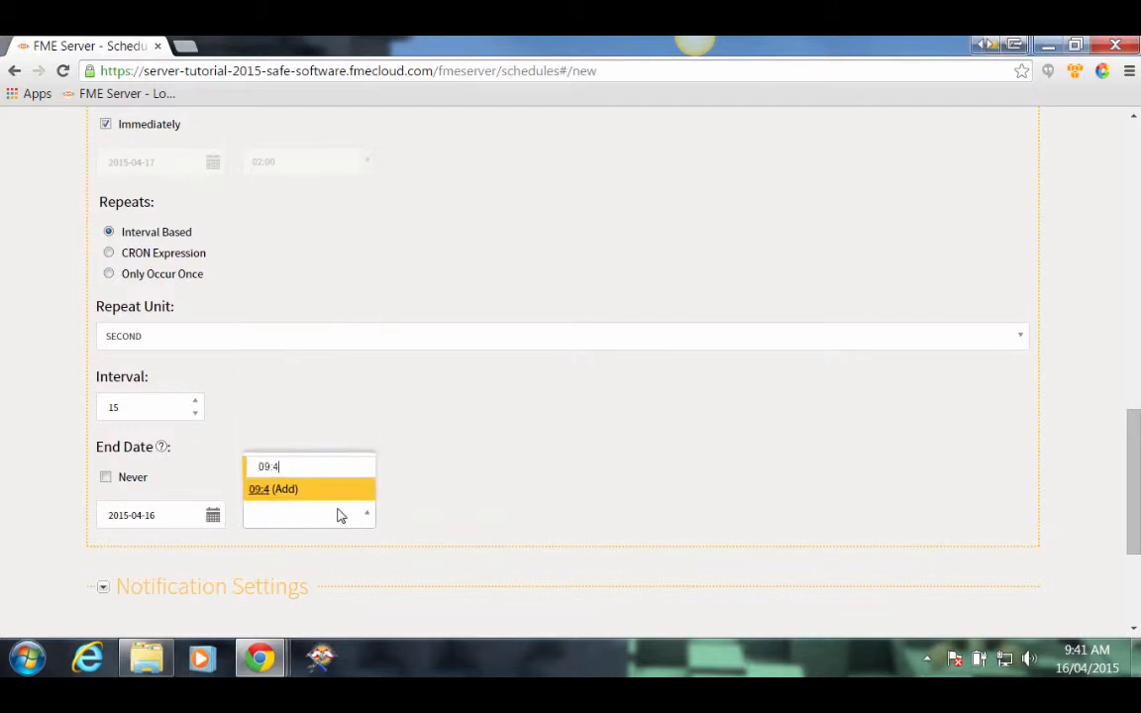
pyautogui.write('3')
pyautogui.click(285, 488)
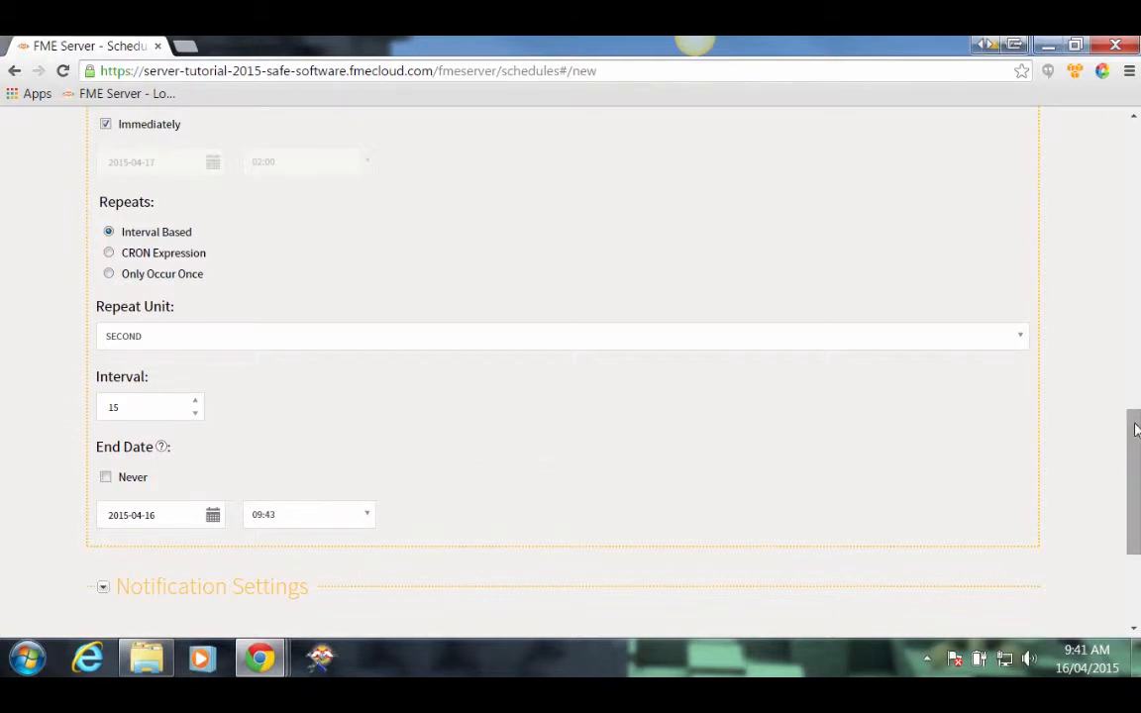
pyautogui.moveTo(1136, 428); pyautogui.dragTo(1127, 517)
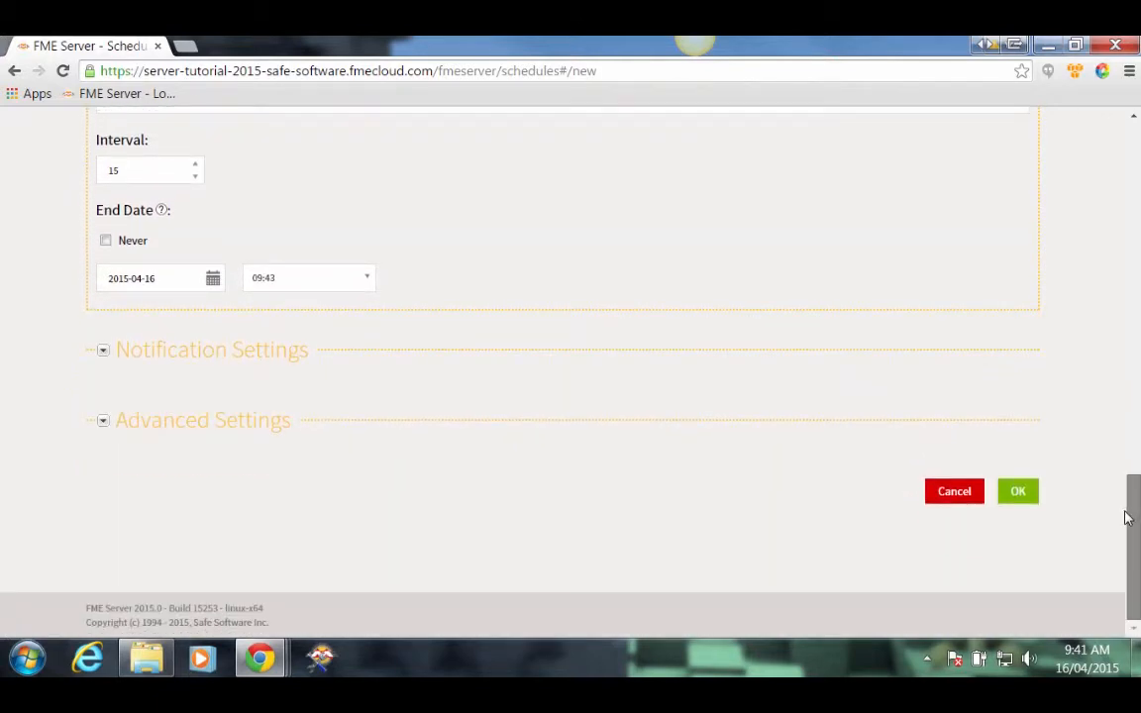
# Step: Save Mita-Schedule so it appears in the Schedules list
pyautogui.click(1022, 493)
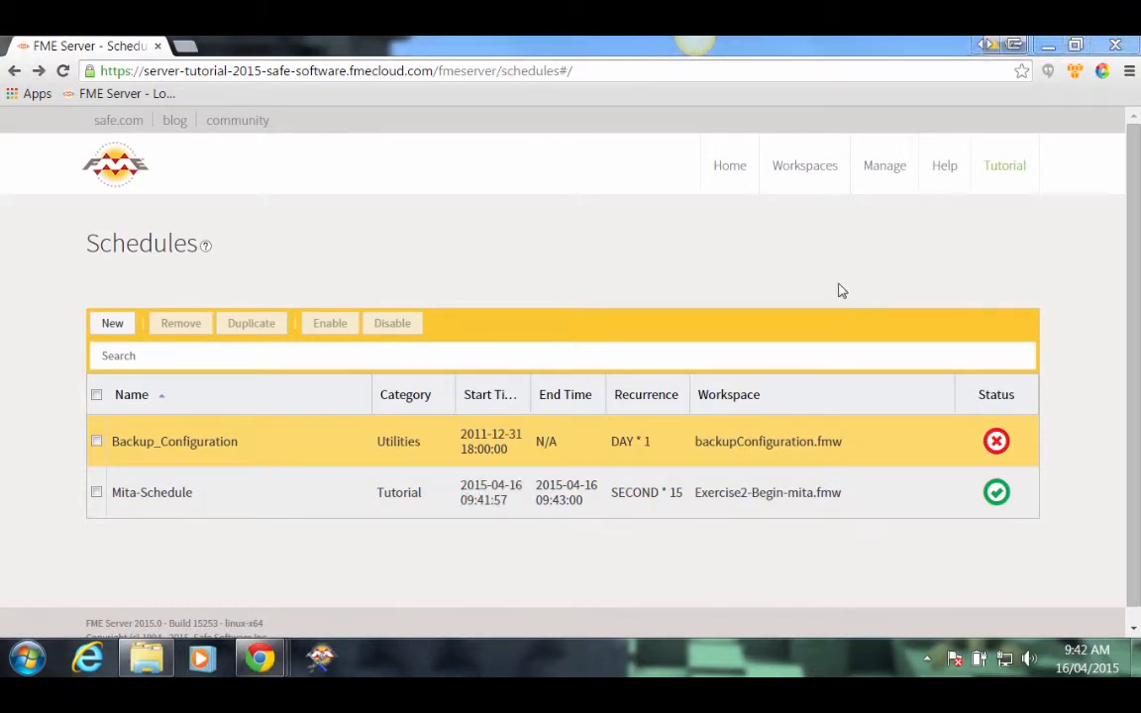
pyautogui.click(286, 357)
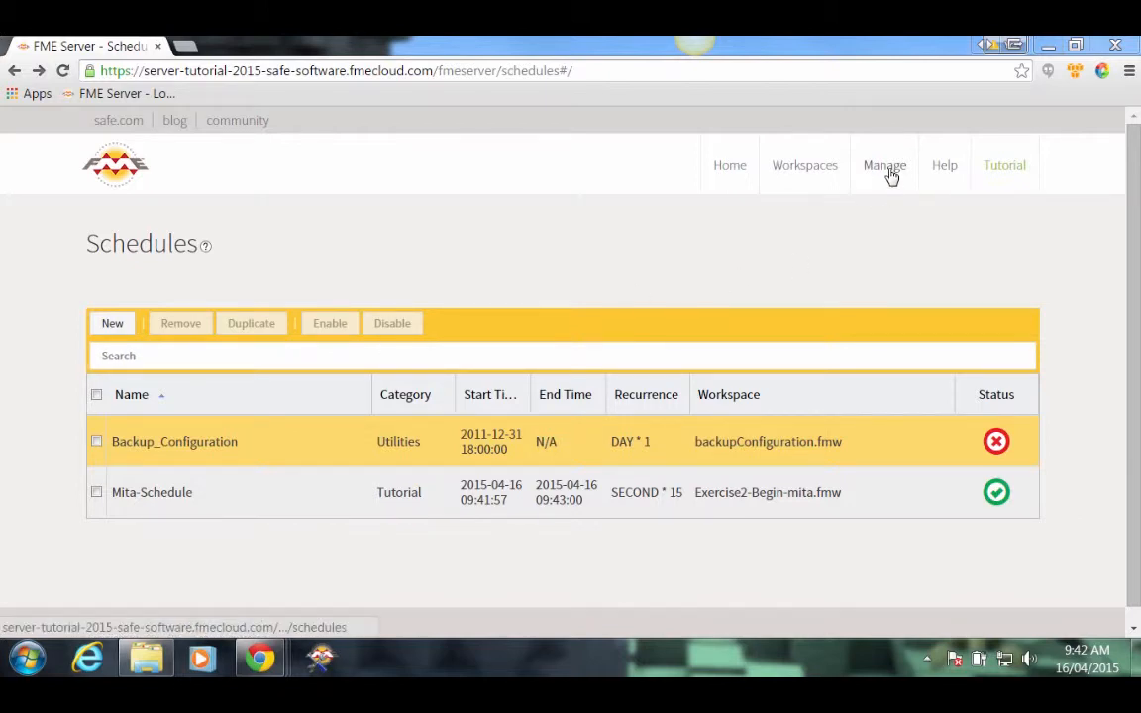
# Step: Review completed Exercise2-Begin-mita.fmw jobs on the Jobs page, then return to the schedules list
pyautogui.moveTo(892, 176)
pyautogui.click(787, 264)
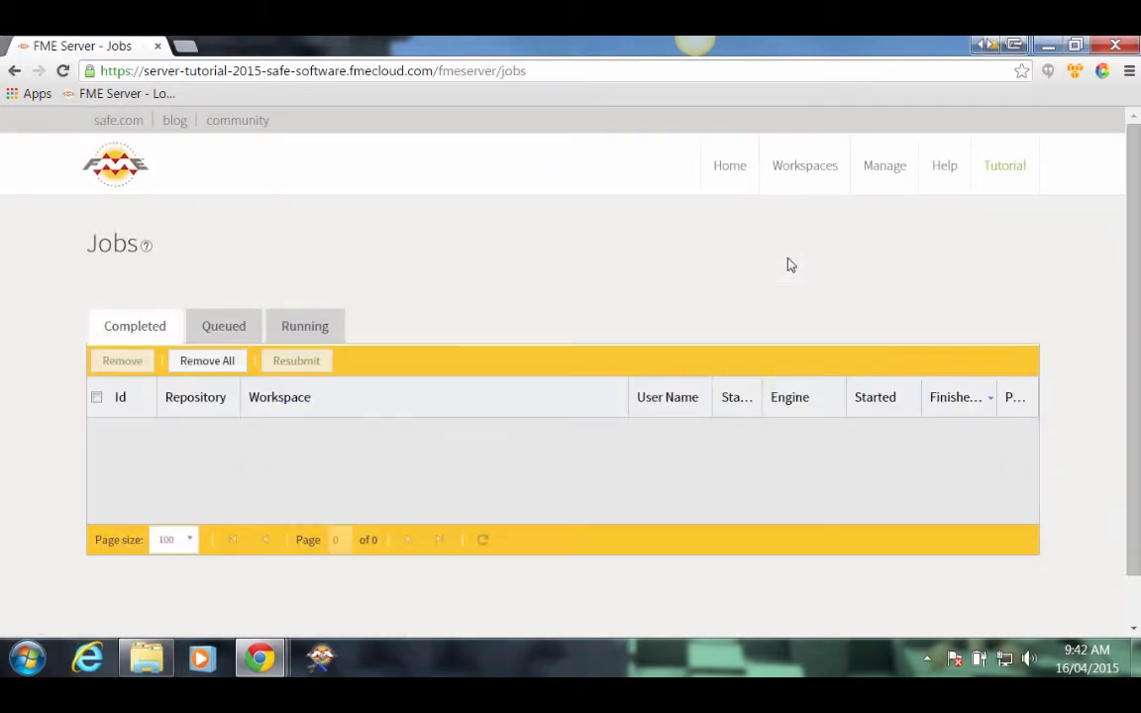
pyautogui.scroll(-1, 697, 293)
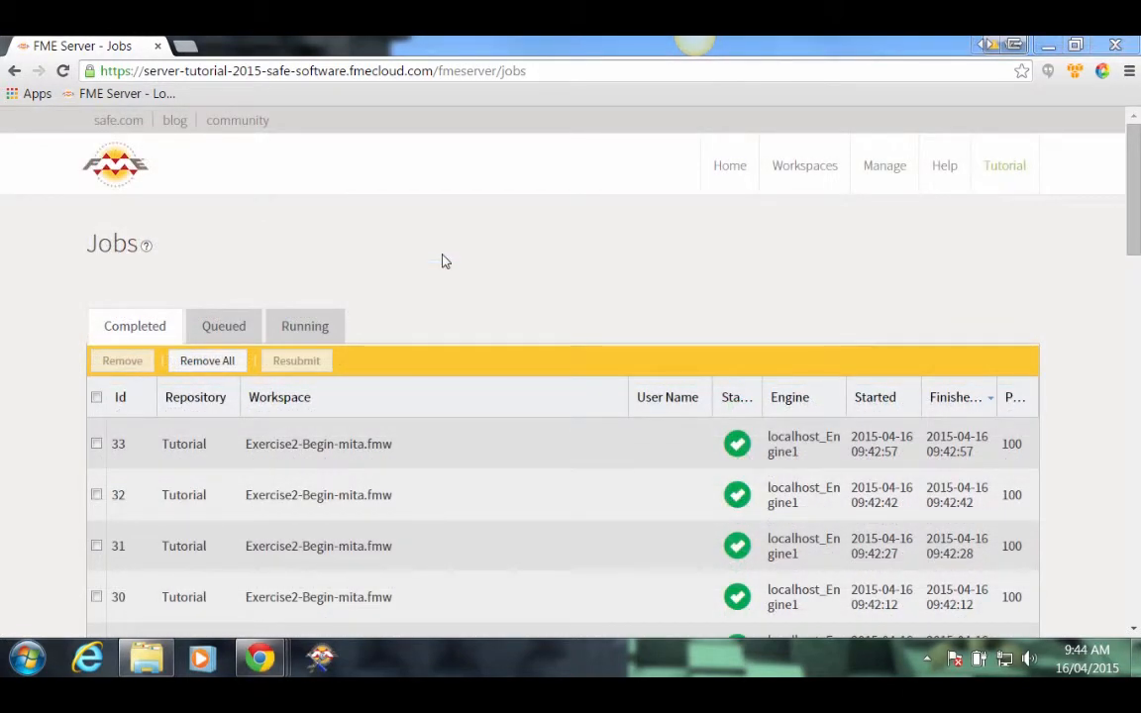
pyautogui.click(14, 71)
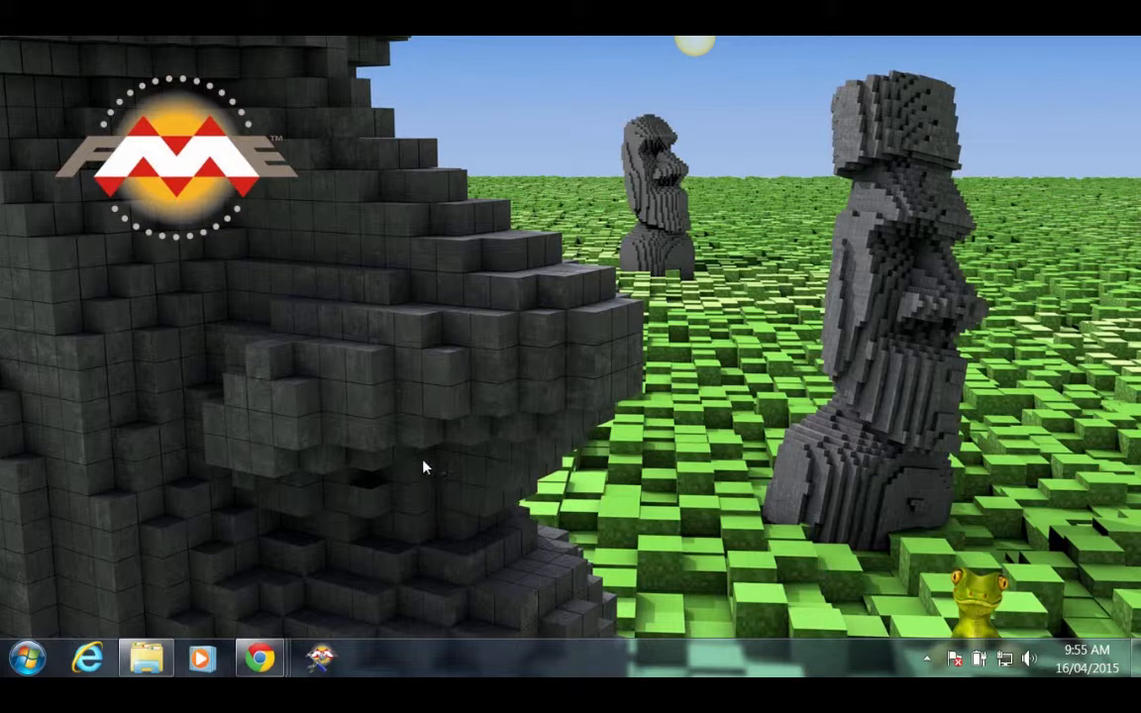
# Step: Start FME Workbench with a blank workspace and add a Creator transformer
pyautogui.click(320, 657)
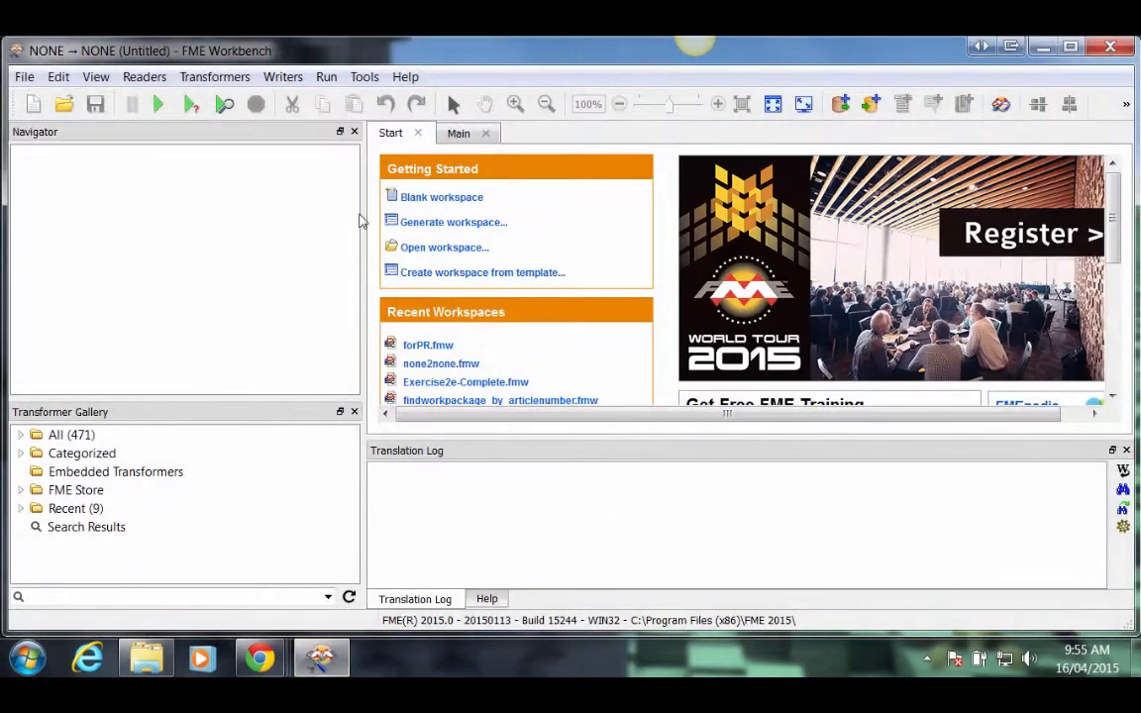
pyautogui.click(426, 203)
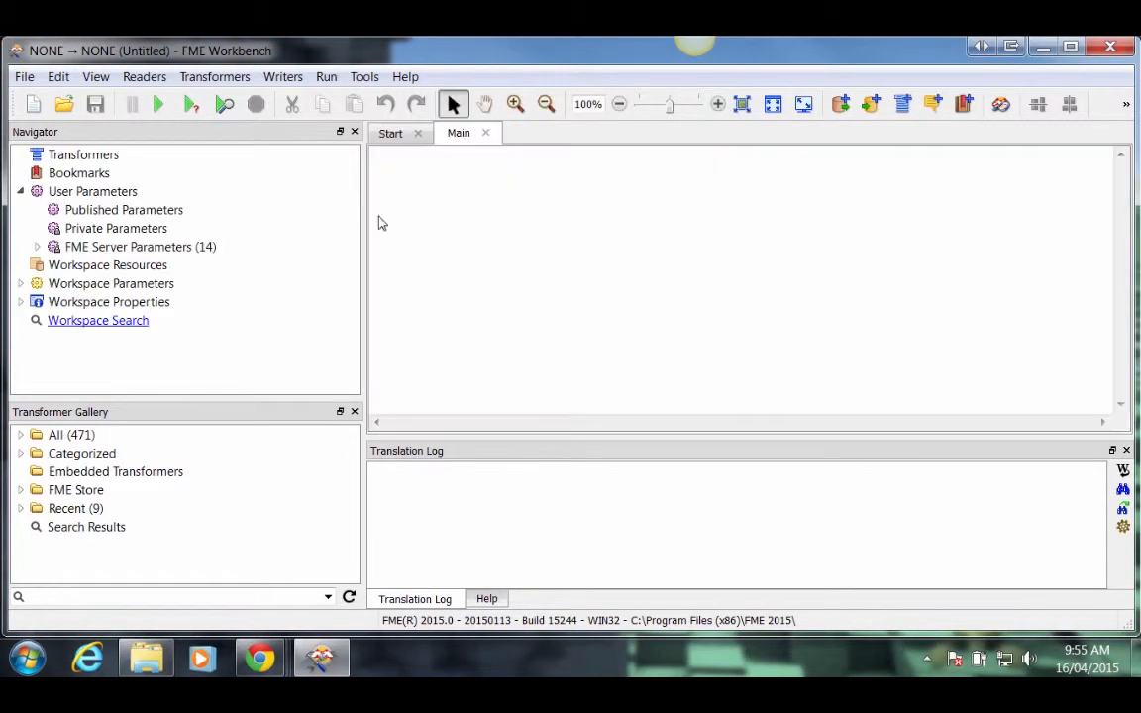
pyautogui.moveTo(365, 217); pyautogui.dragTo(270, 220)
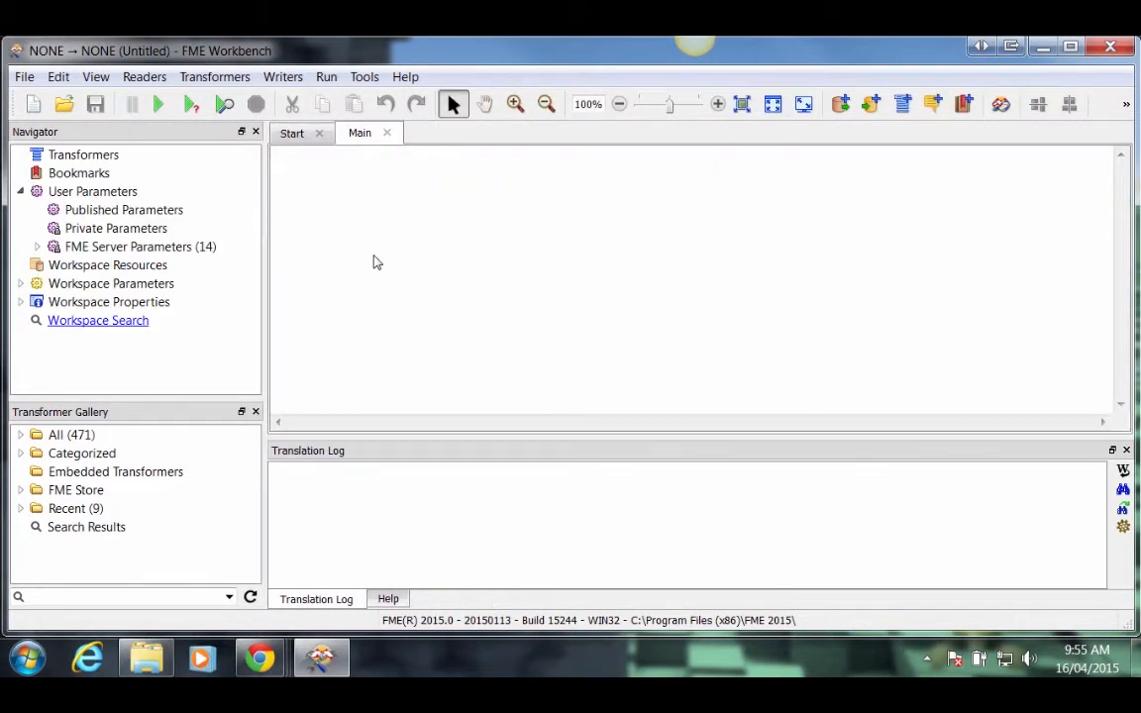
pyautogui.write('creato')
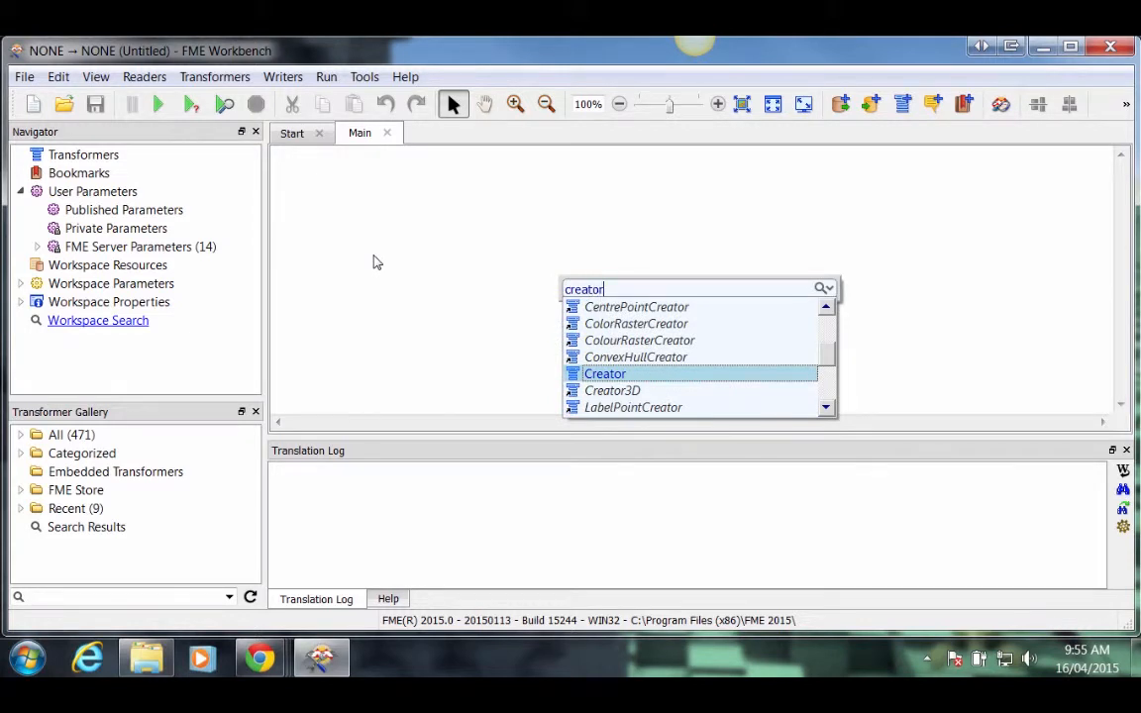
pyautogui.write('r')
pyautogui.doubleClick(568, 374)
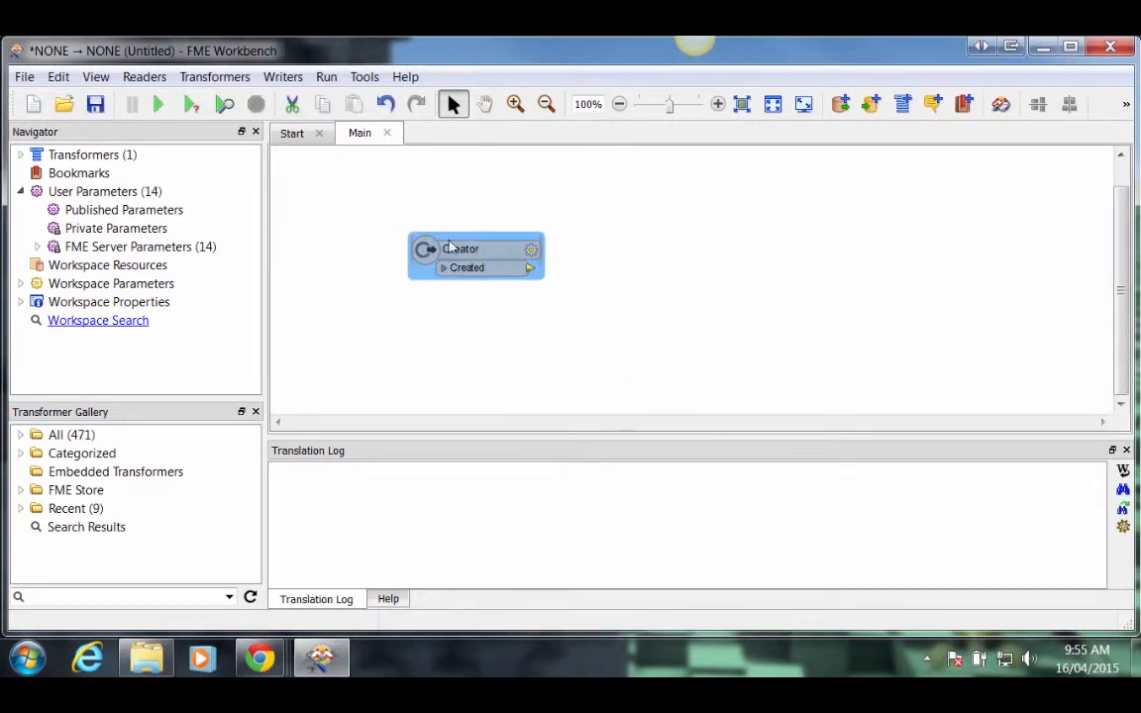
pyautogui.moveTo(469, 260); pyautogui.dragTo(406, 260)
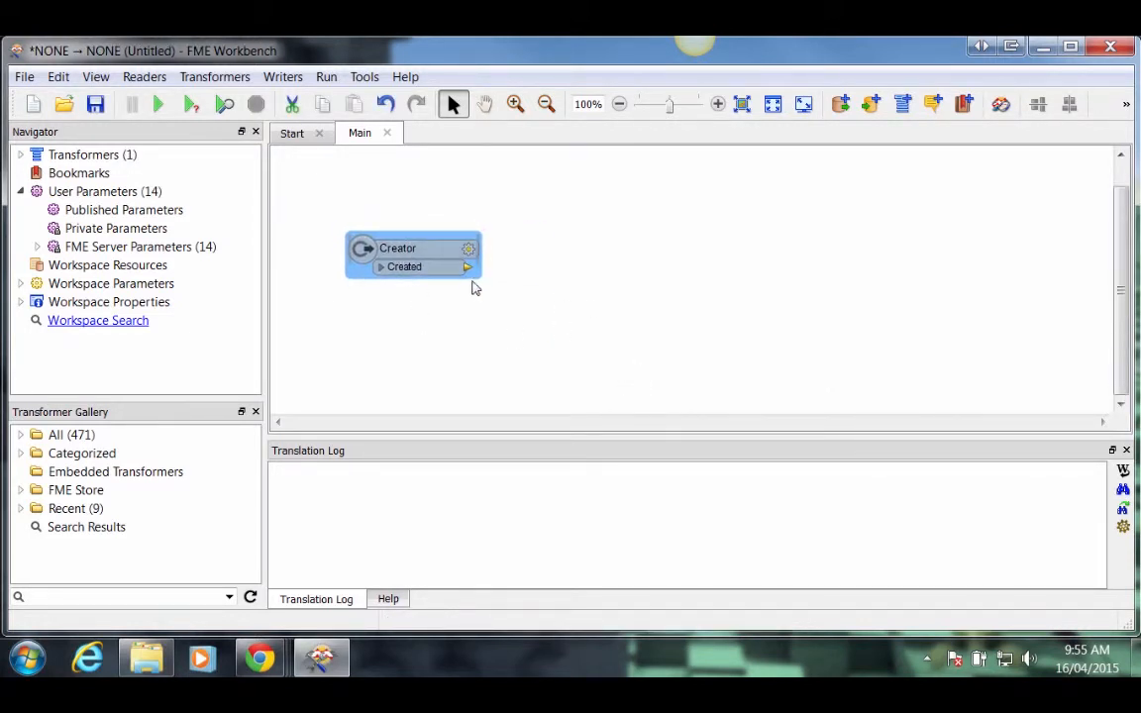
# Step: Connect an FMEServerJobSubmitter to the Creator's Created output
pyautogui.click(469, 270)
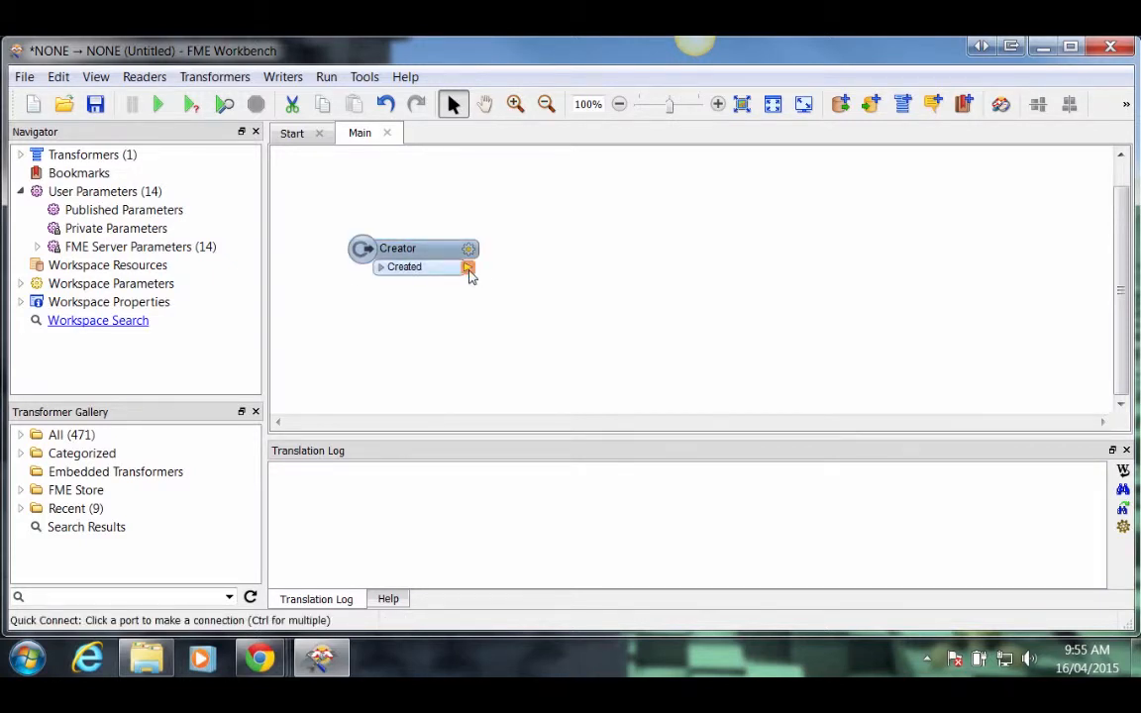
pyautogui.write('fmeserver')
pyautogui.press('Down')
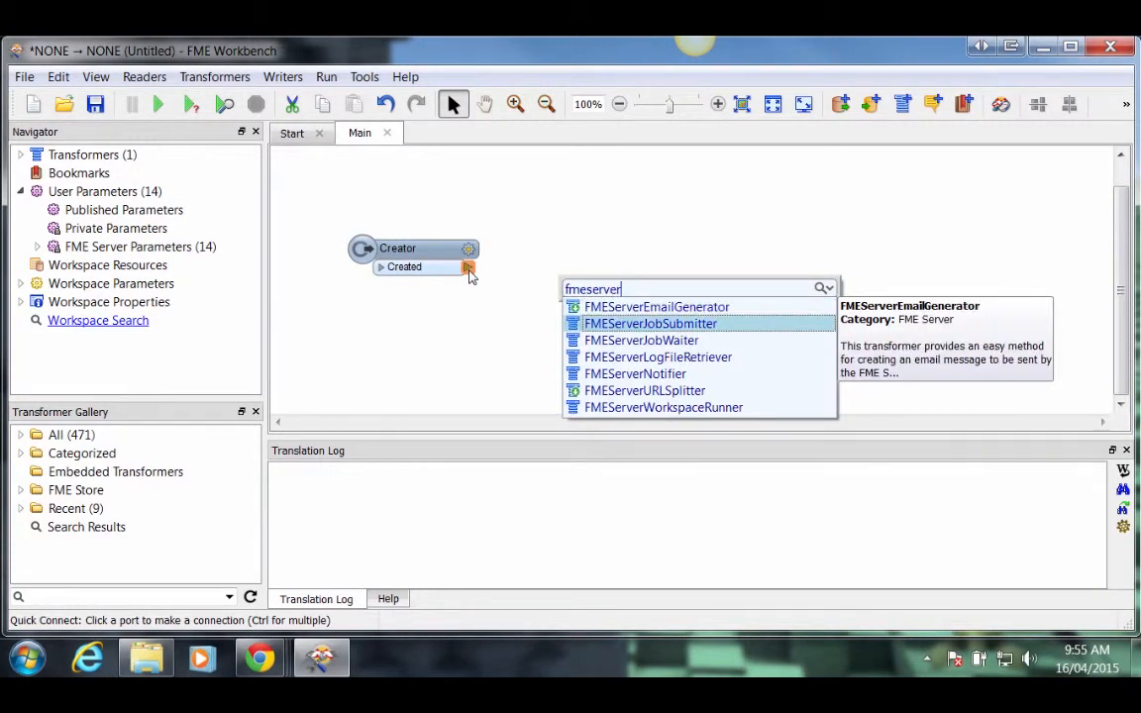
pyautogui.write('jo')
pyautogui.click(596, 311)
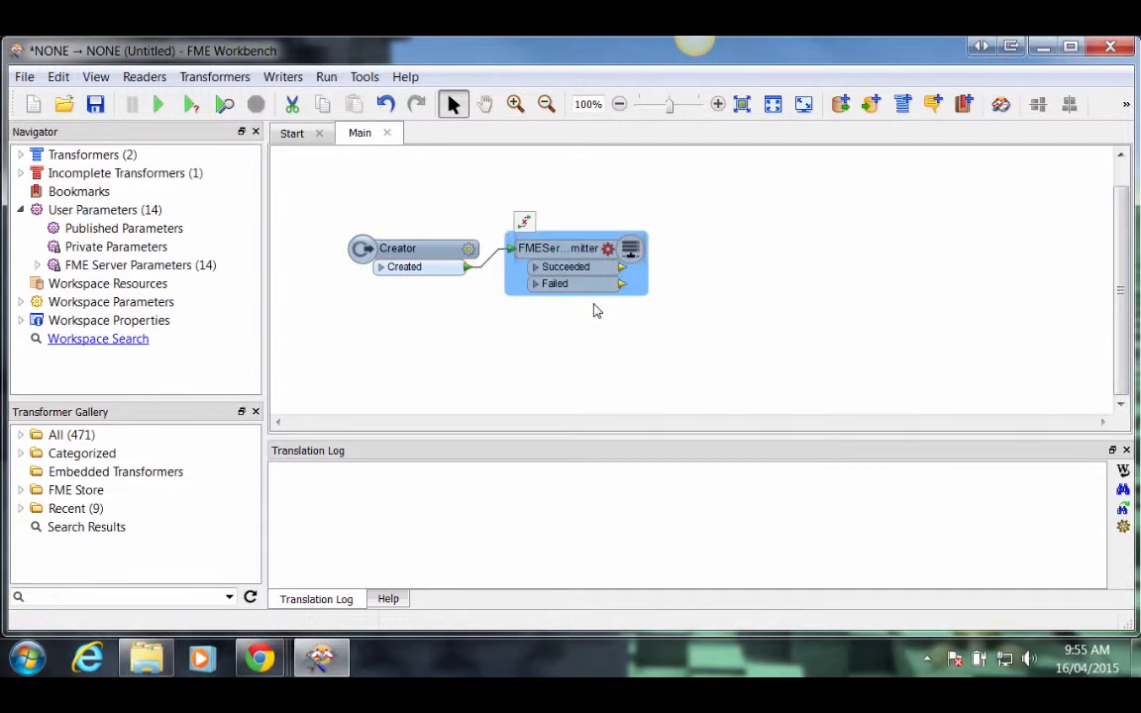
pyautogui.click(608, 248)
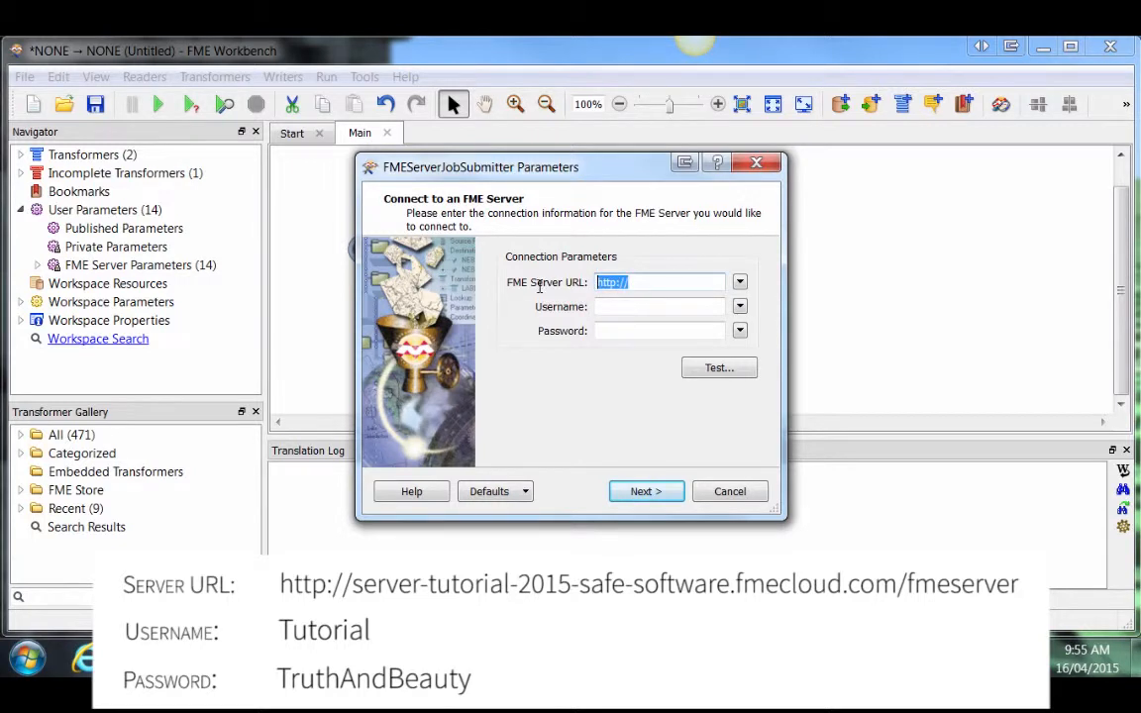
pyautogui.hotkey('ctrl', 'v')
pyautogui.click(598, 306)
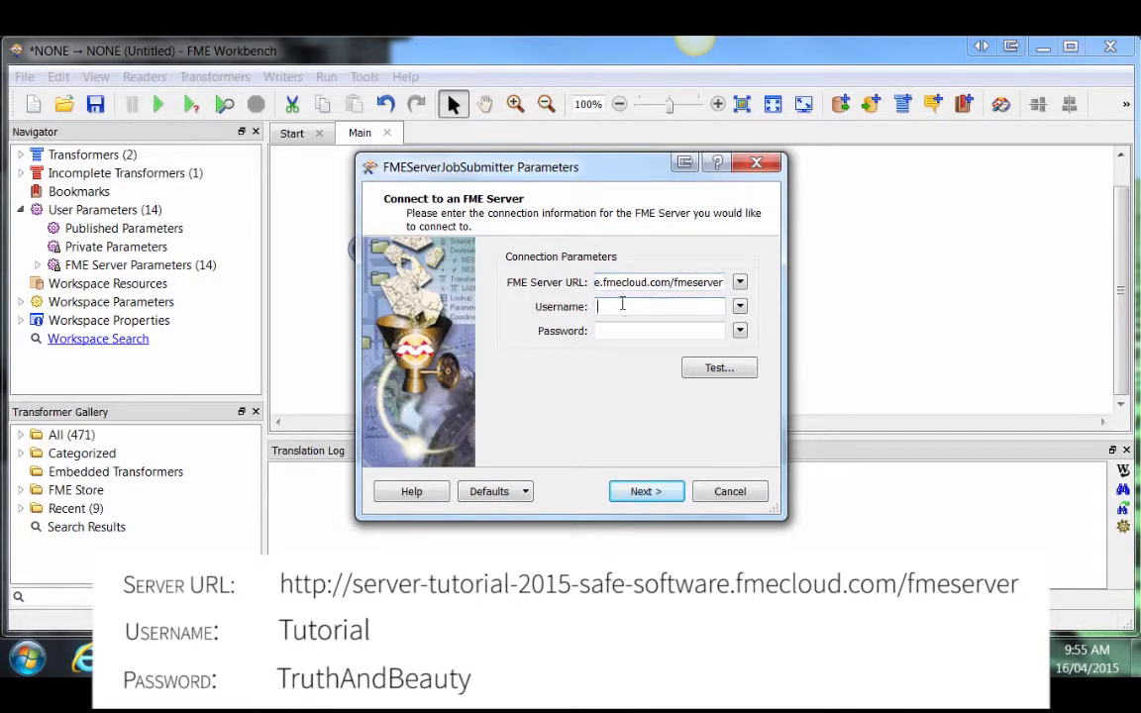
pyautogui.write('Tutorial')
pyautogui.click(715, 331)
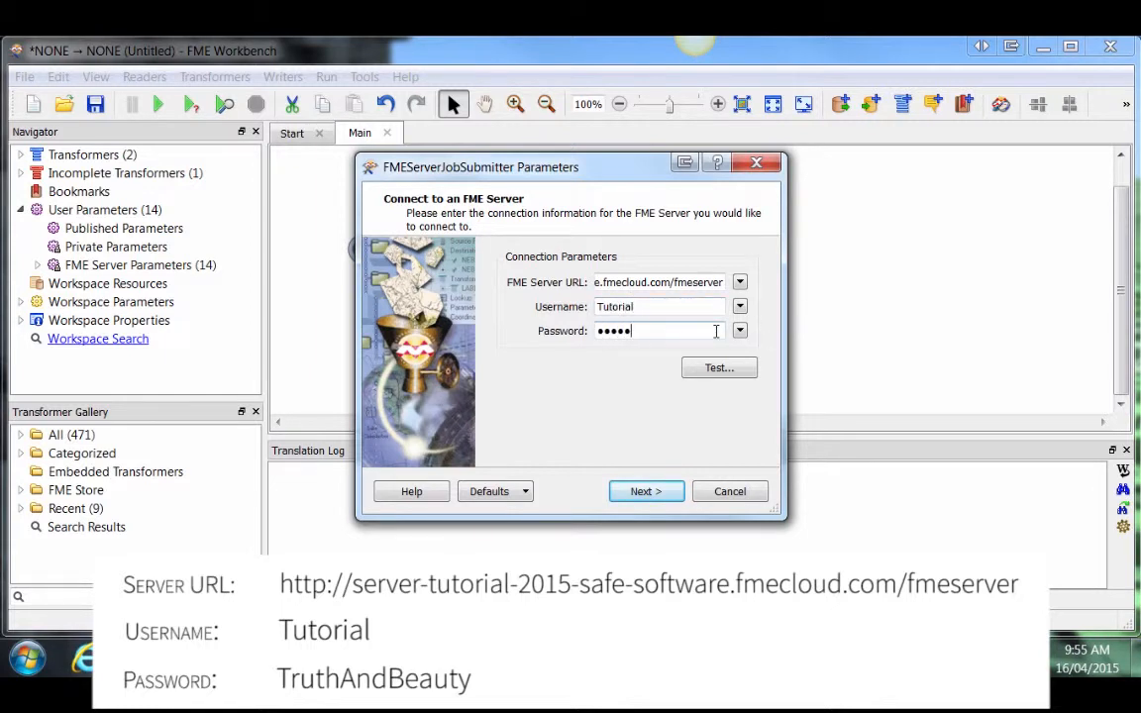
pyautogui.click(658, 498)
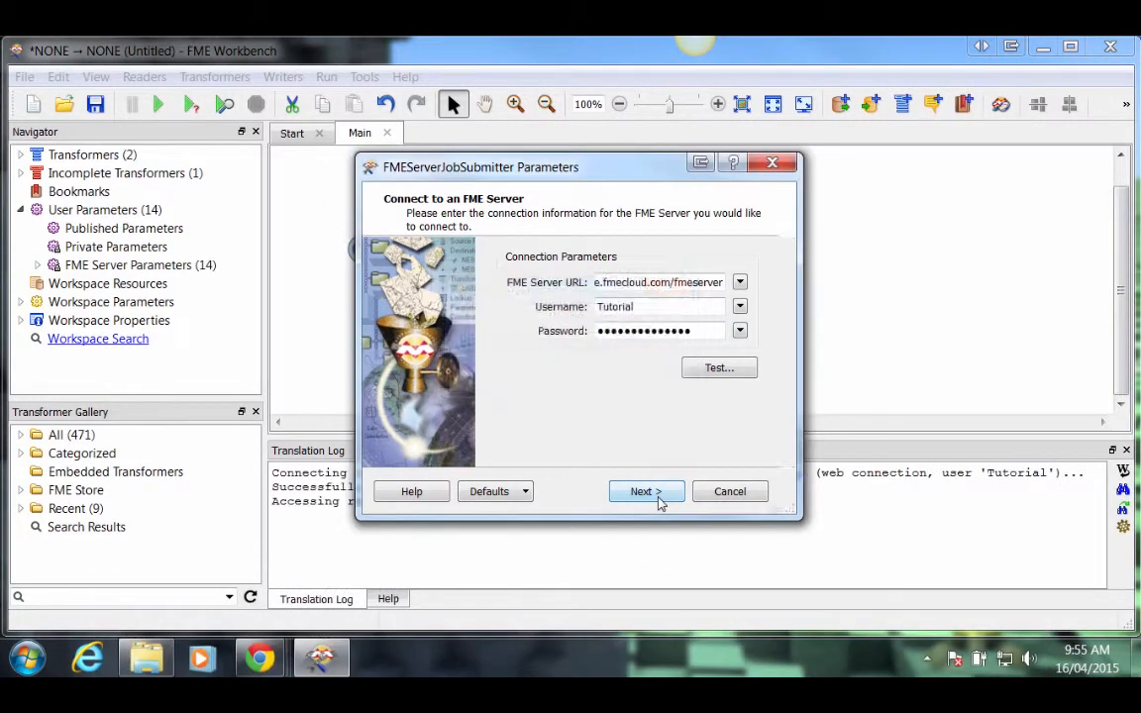
# Step: Target Exercise2-Begin-mita.fmw in the Tutorial repository and finish the job submitter setup
pyautogui.click(625, 261)
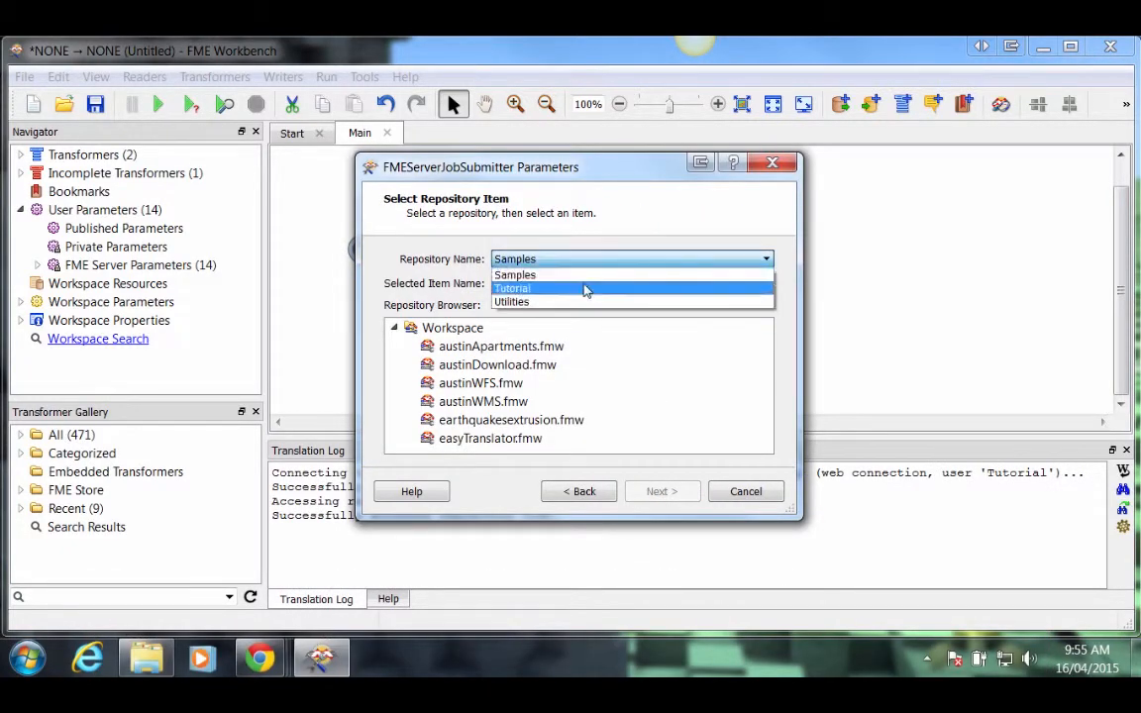
pyautogui.click(530, 289)
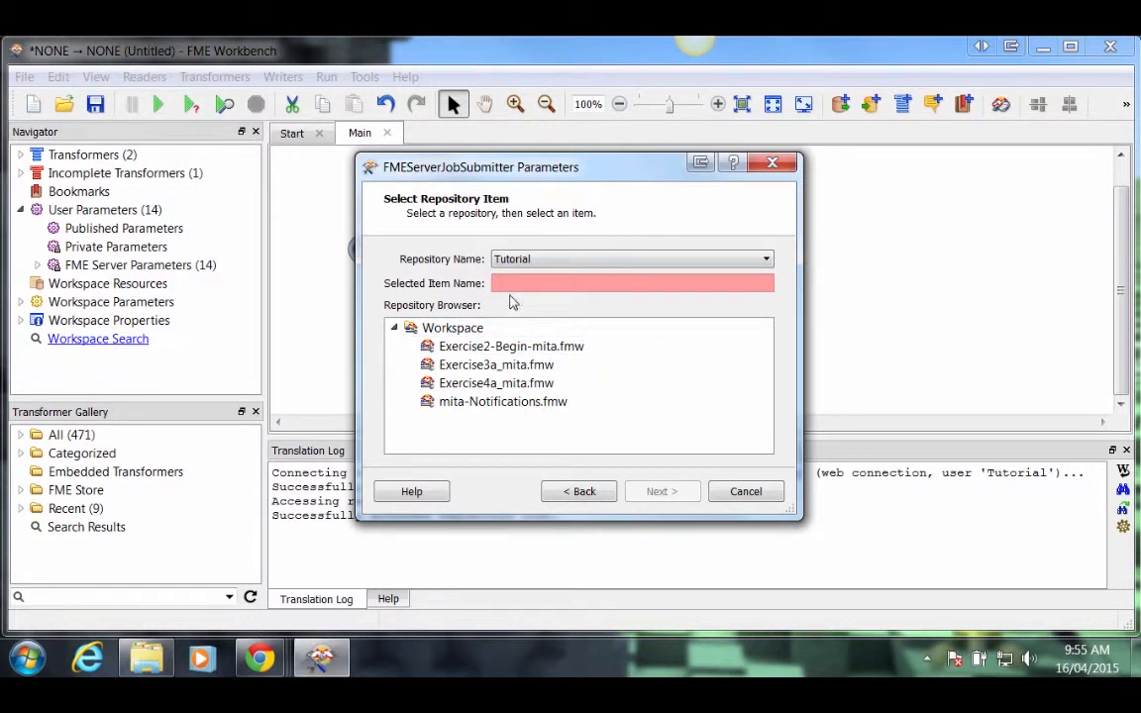
pyautogui.click(480, 348)
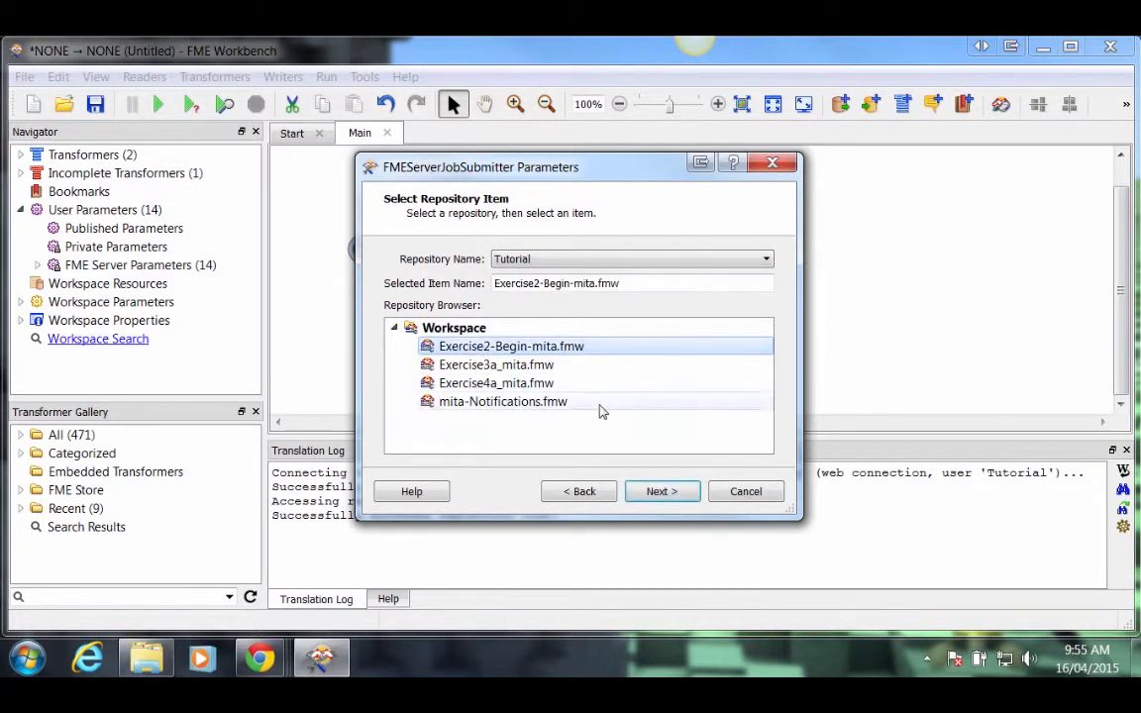
pyautogui.click(673, 494)
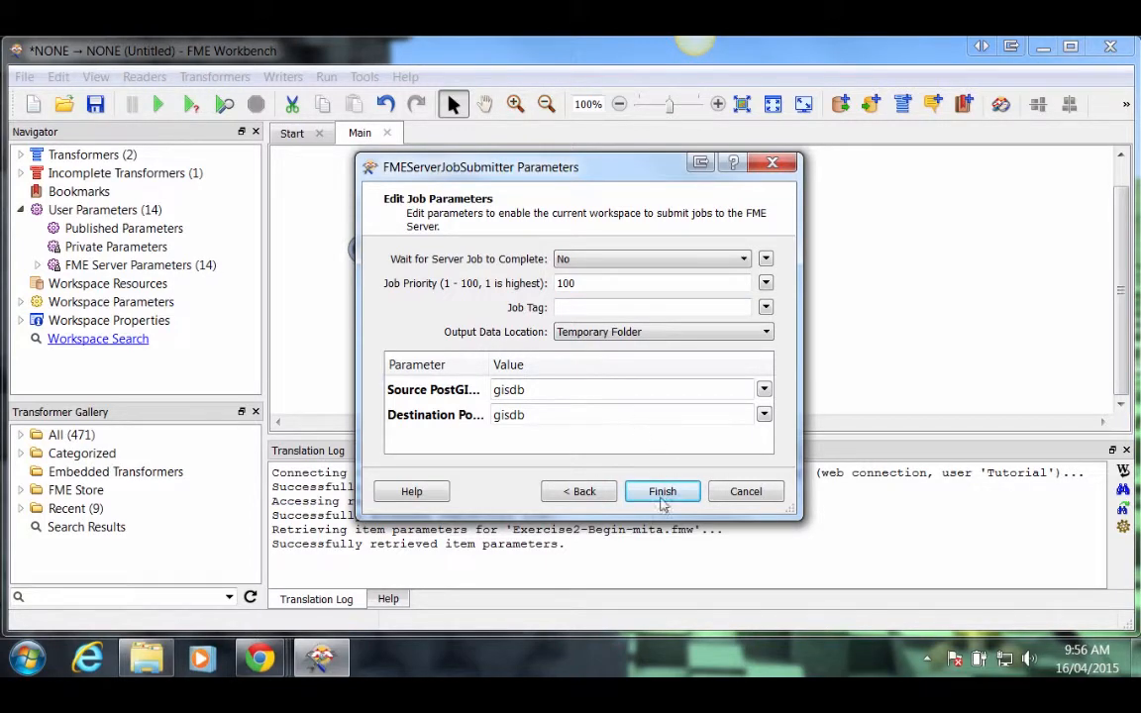
pyautogui.click(661, 500)
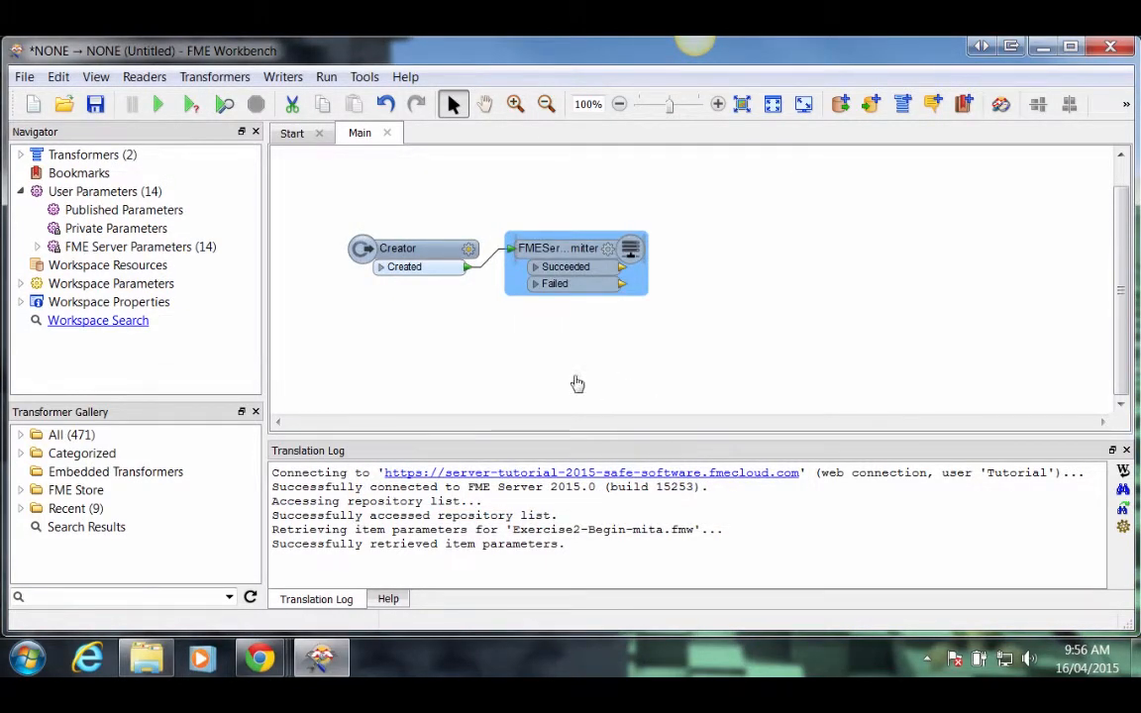
# Step: Attach loggers to the Succeeded and Failed outputs and run the workspace
pyautogui.rightClick(551, 255)
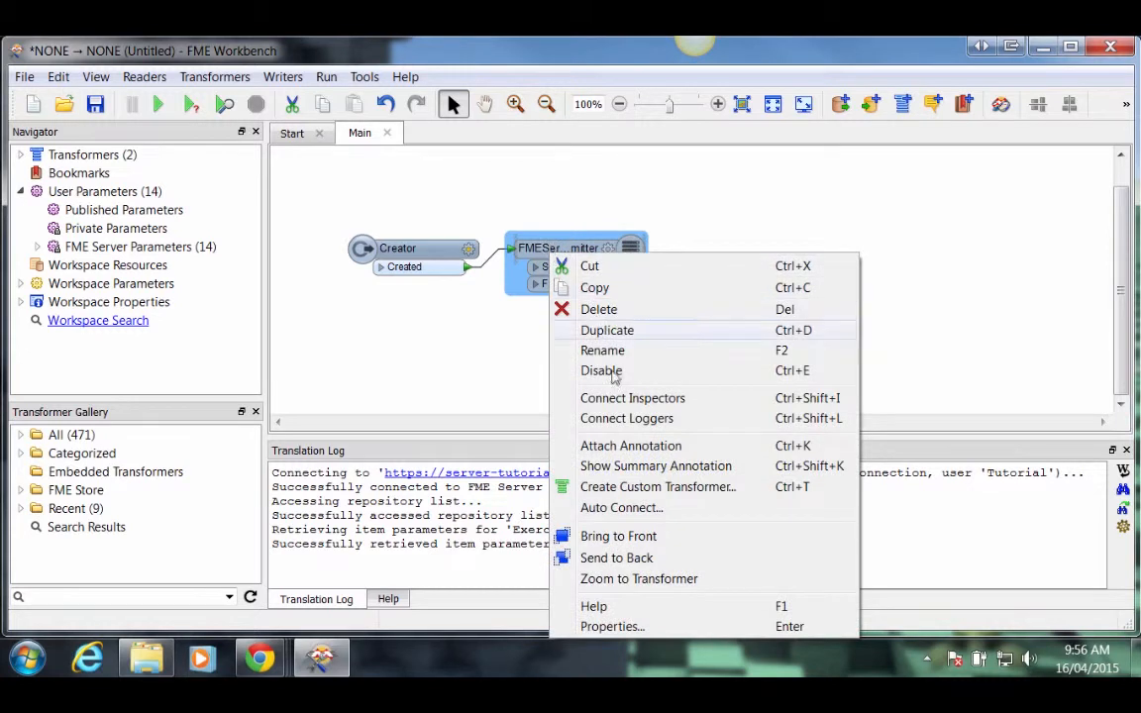
pyautogui.click(622, 420)
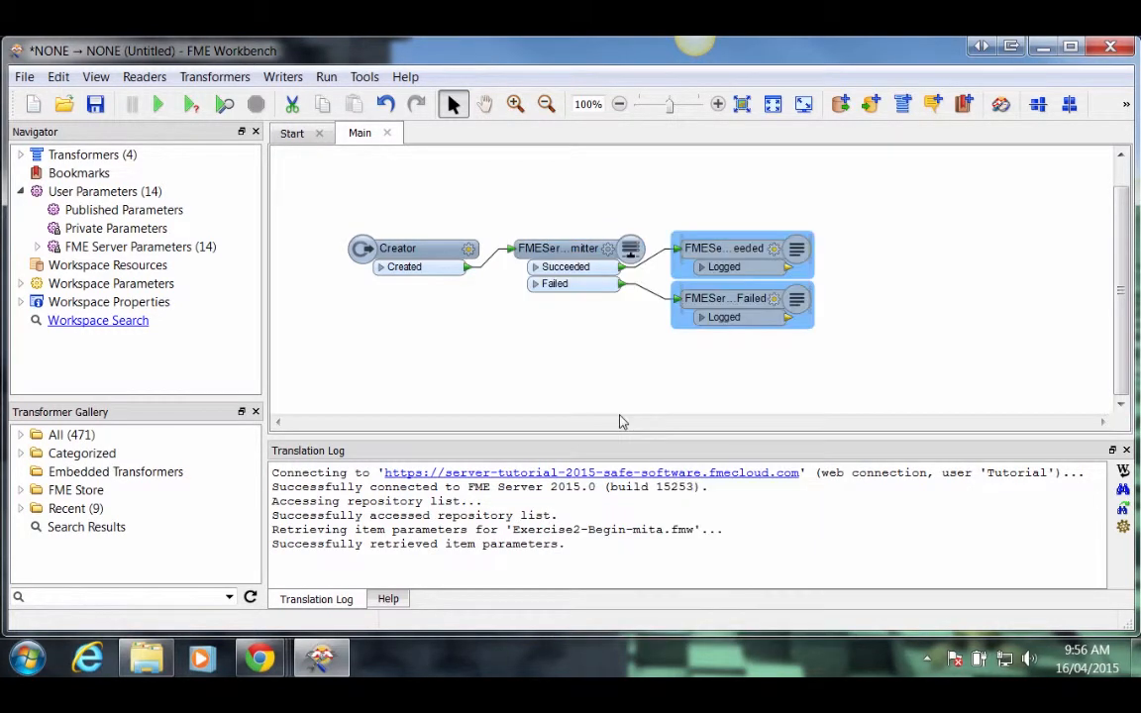
pyautogui.click(571, 183)
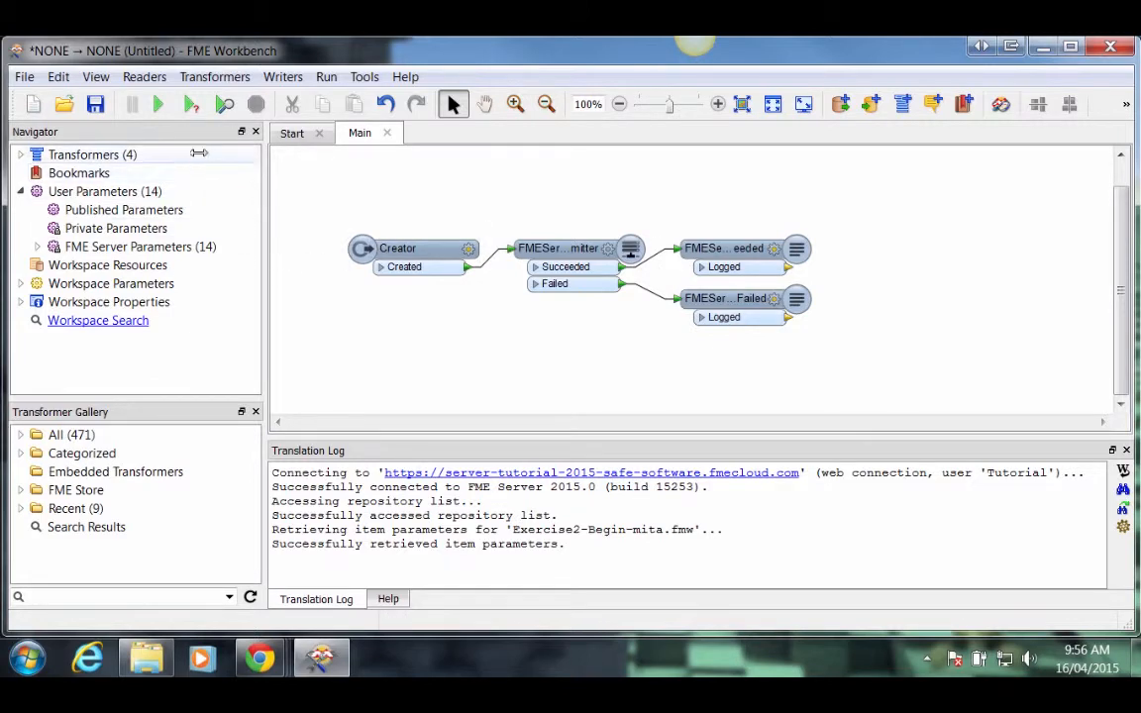
pyautogui.click(160, 105)
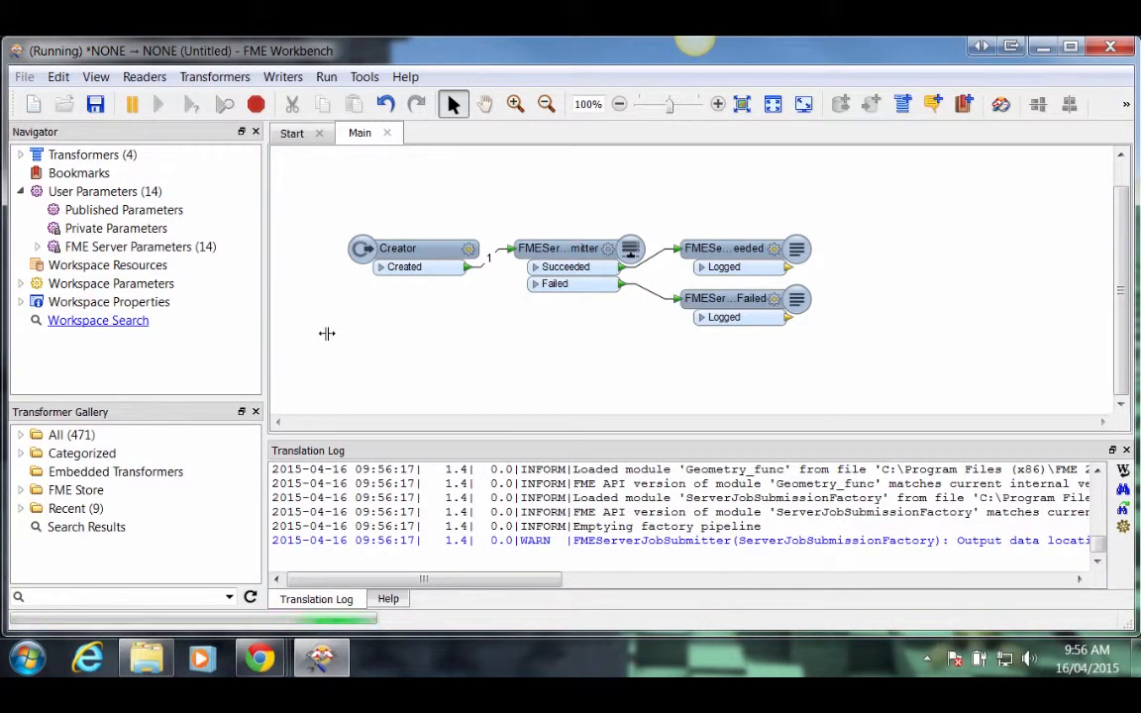
pyautogui.click(659, 249)
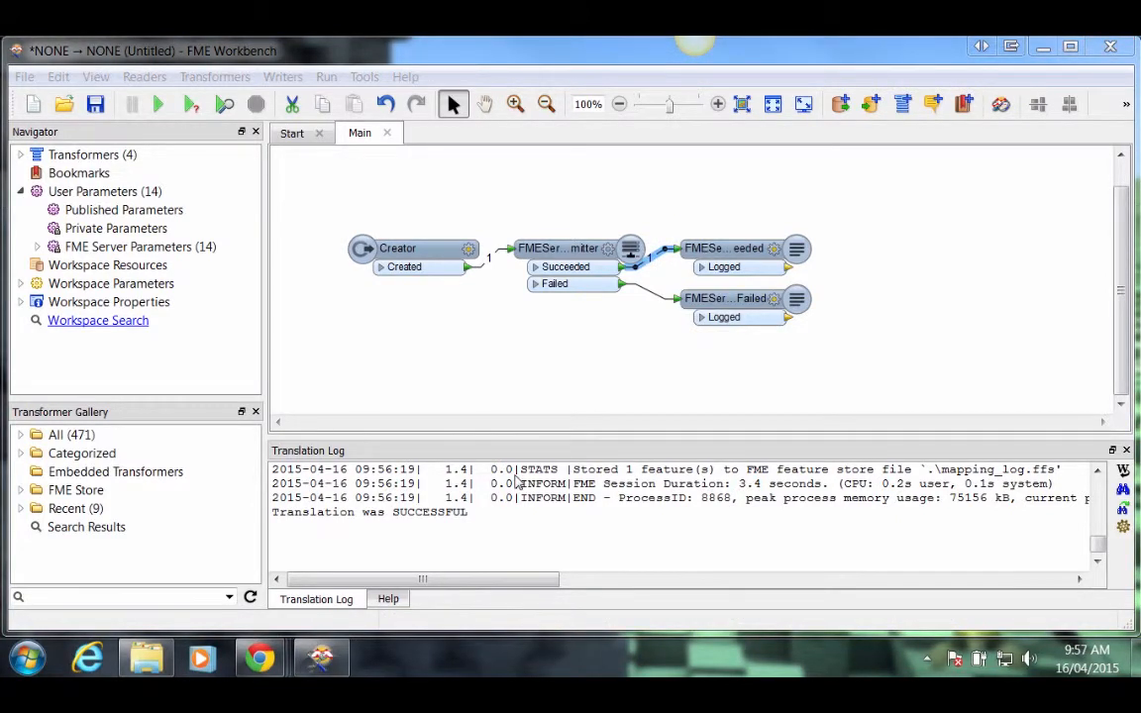
# Step: Switch to the FME Server browser window and open the Jobs page
pyautogui.moveTo(259, 659)
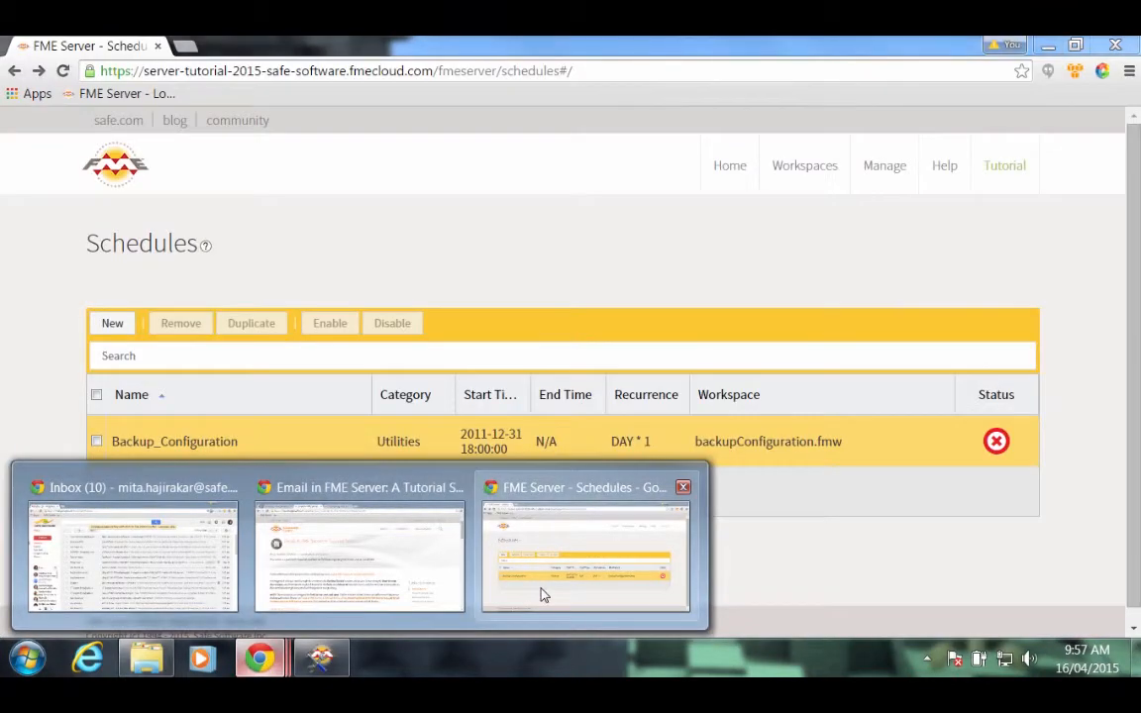
pyautogui.click(543, 594)
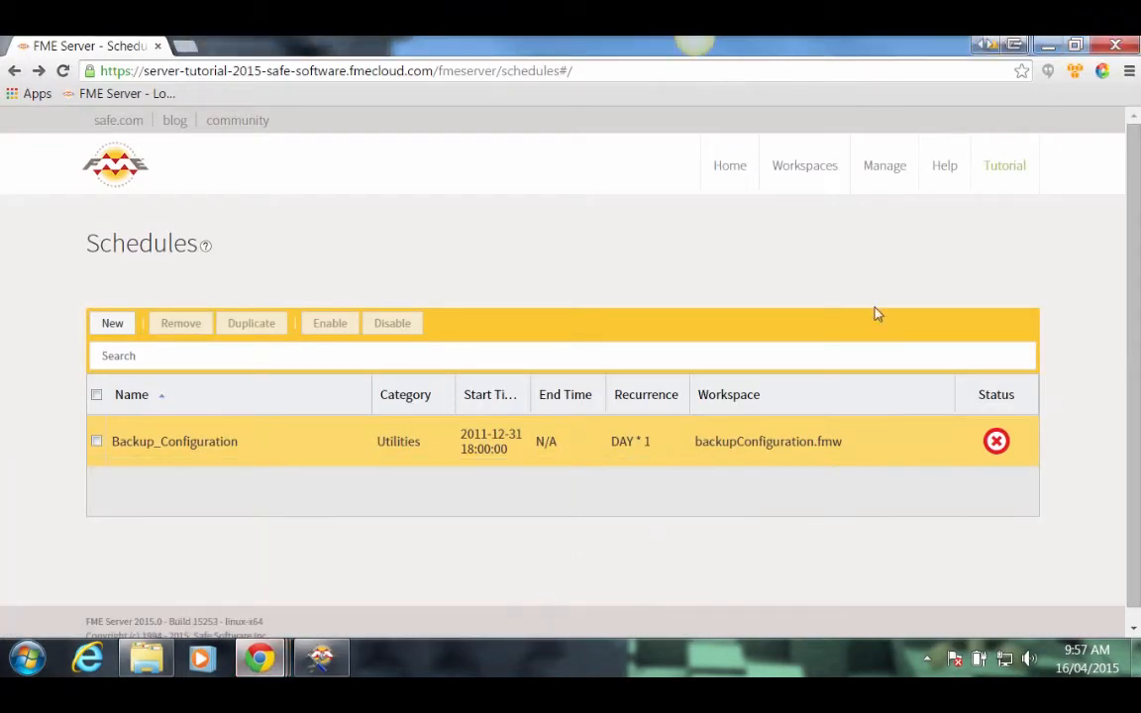
pyautogui.click(877, 170)
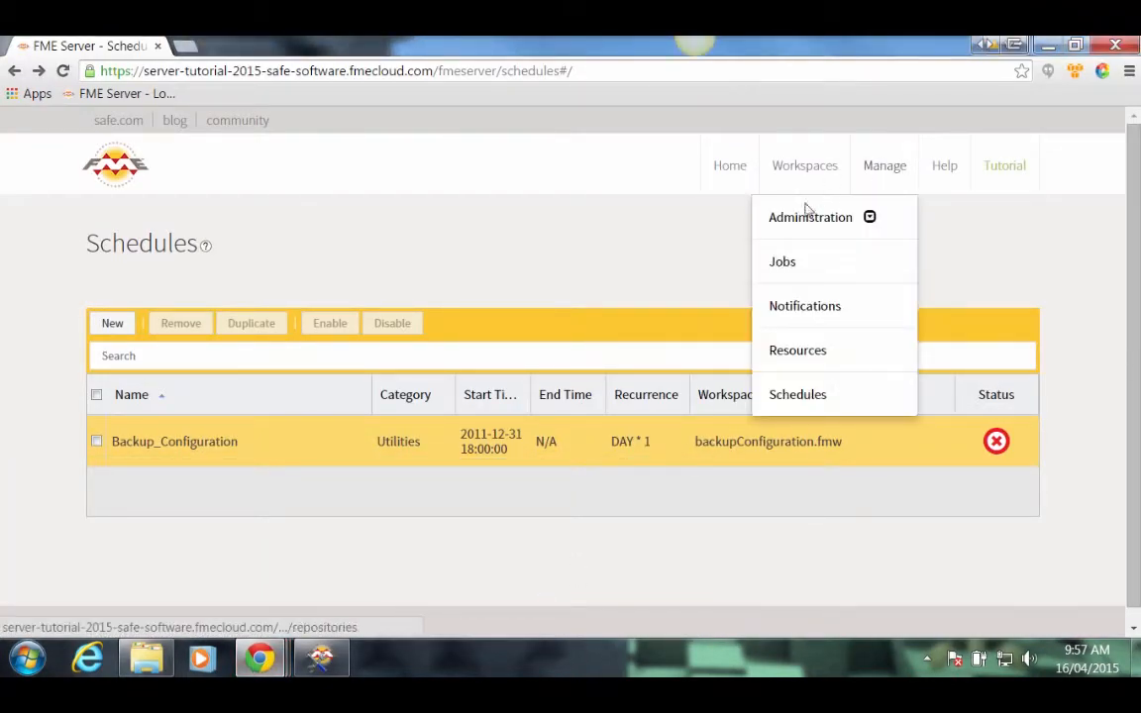
pyautogui.click(798, 263)
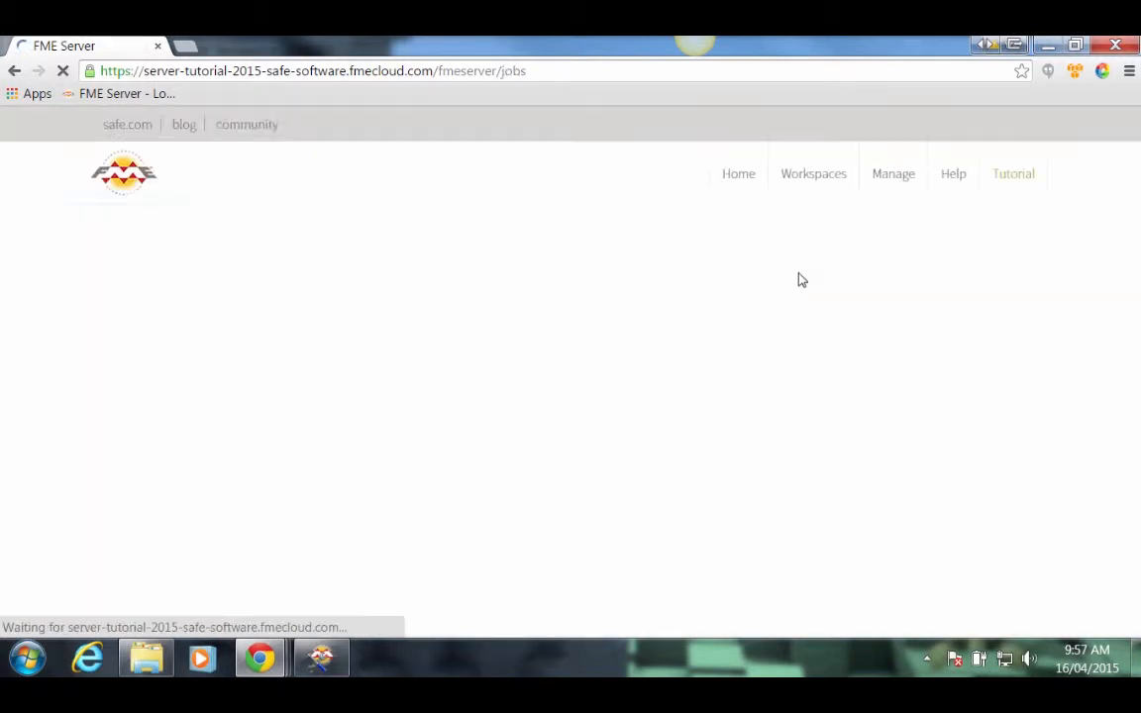